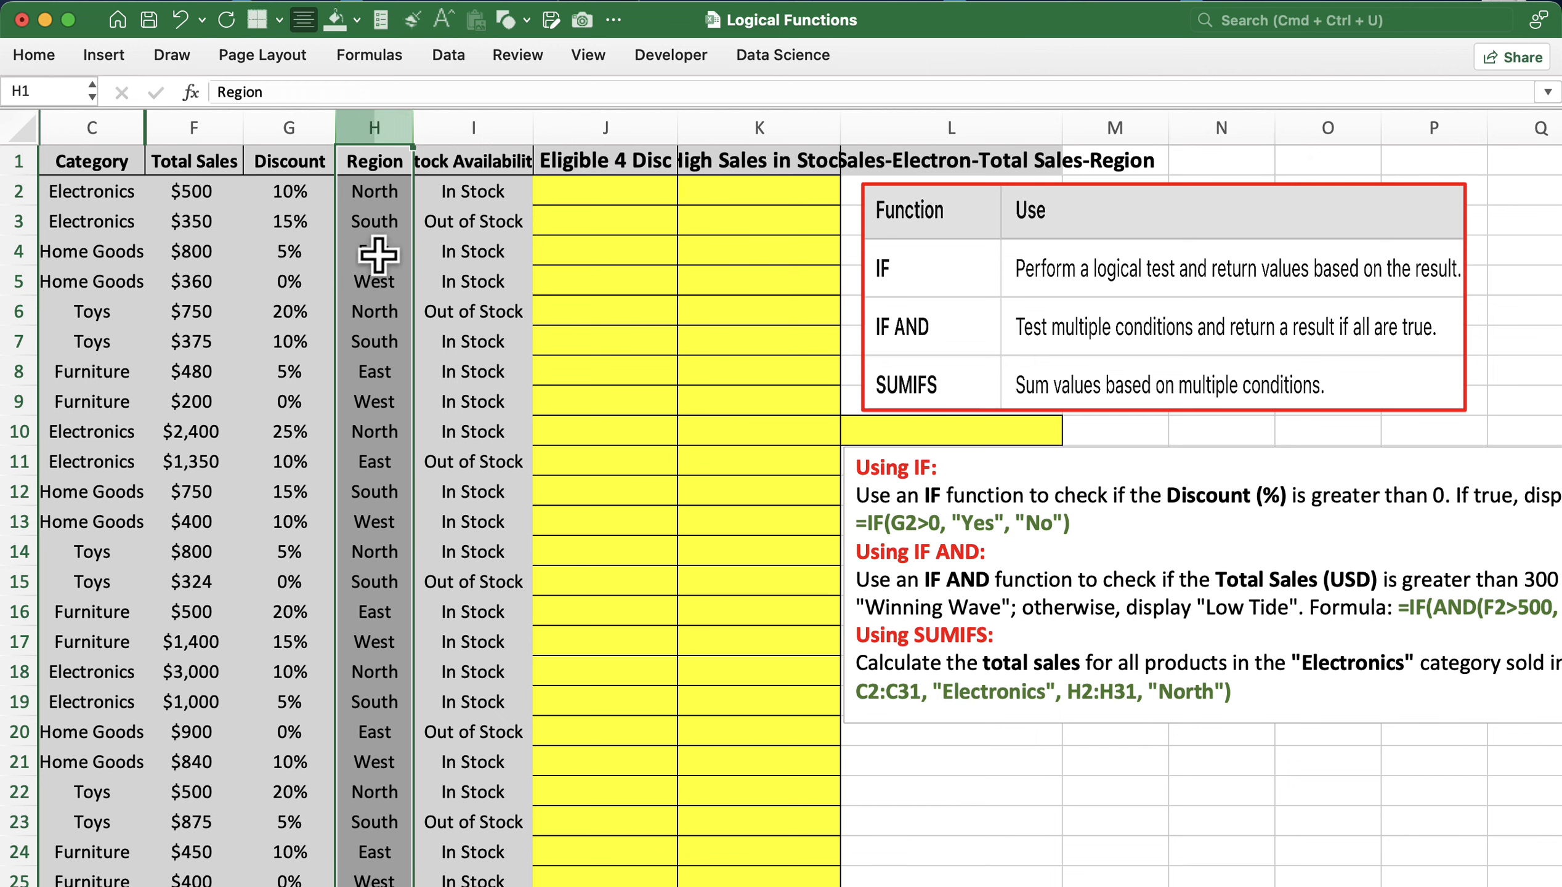
# - Highlight the Stock Availability column and point out the In Stock (I2) and Out of Stock (I3) values
pyautogui.keyDown('shift'); pyautogui.click(504, 97); pyautogui.keyUp('shift')
pyautogui.click(481, 120)
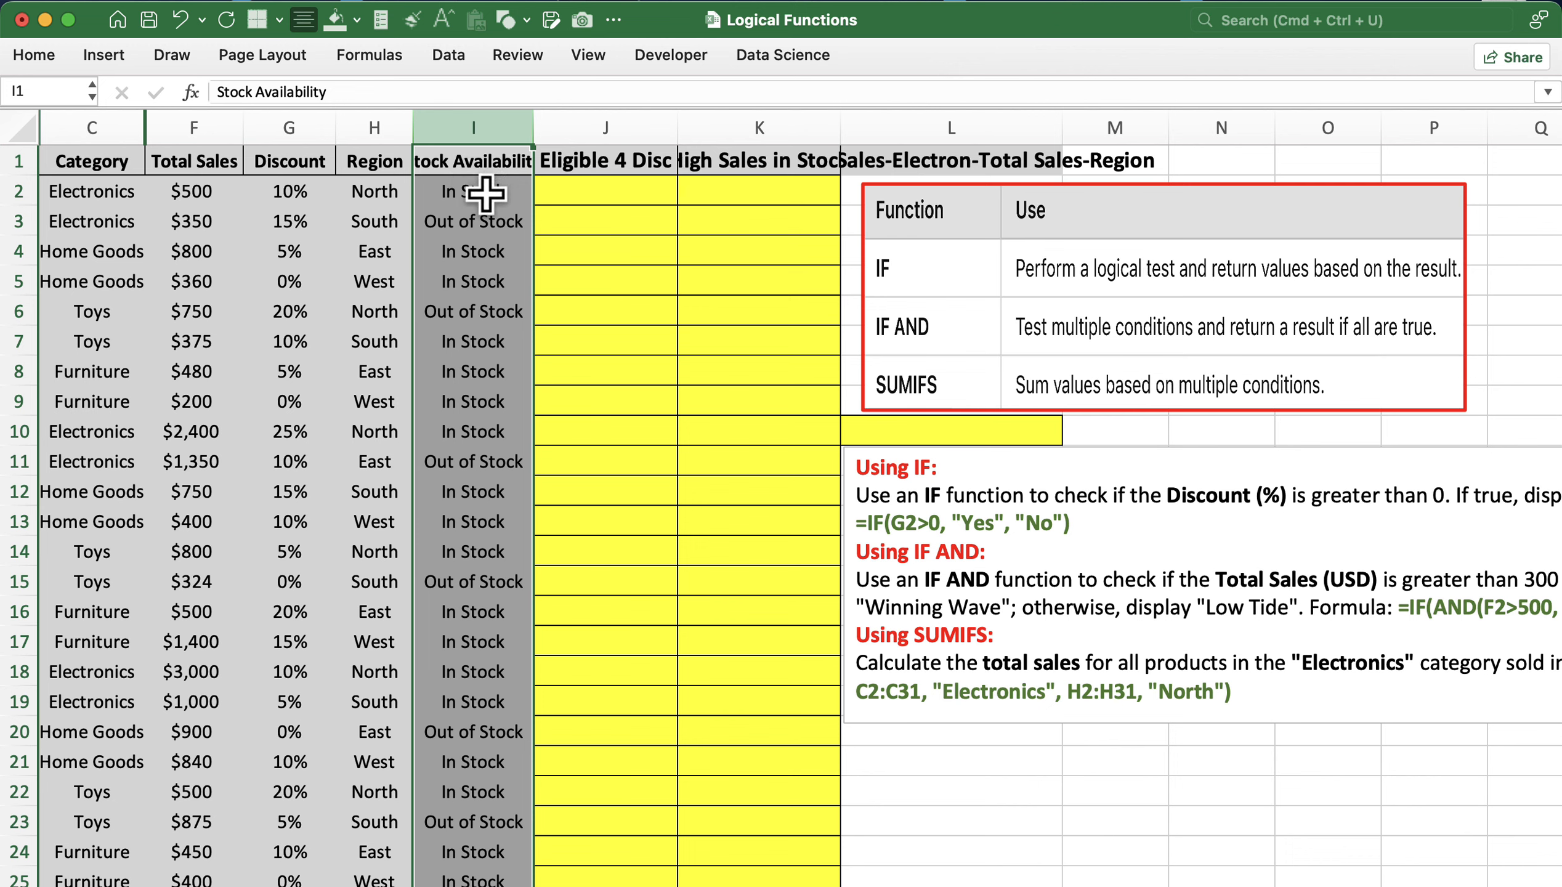
pyautogui.click(492, 192)
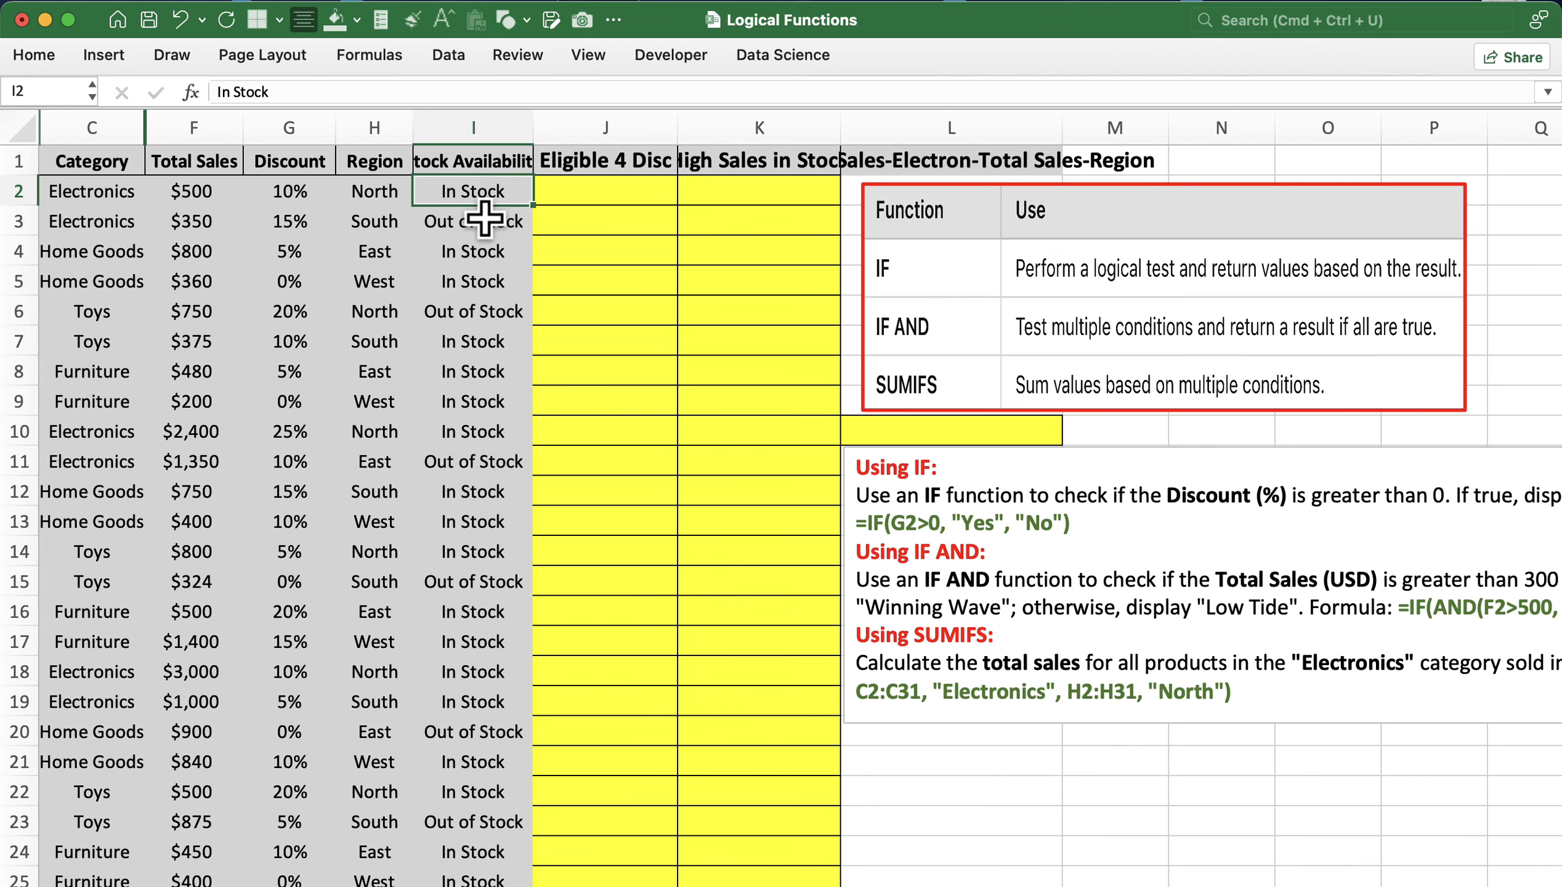
pyautogui.click(481, 225)
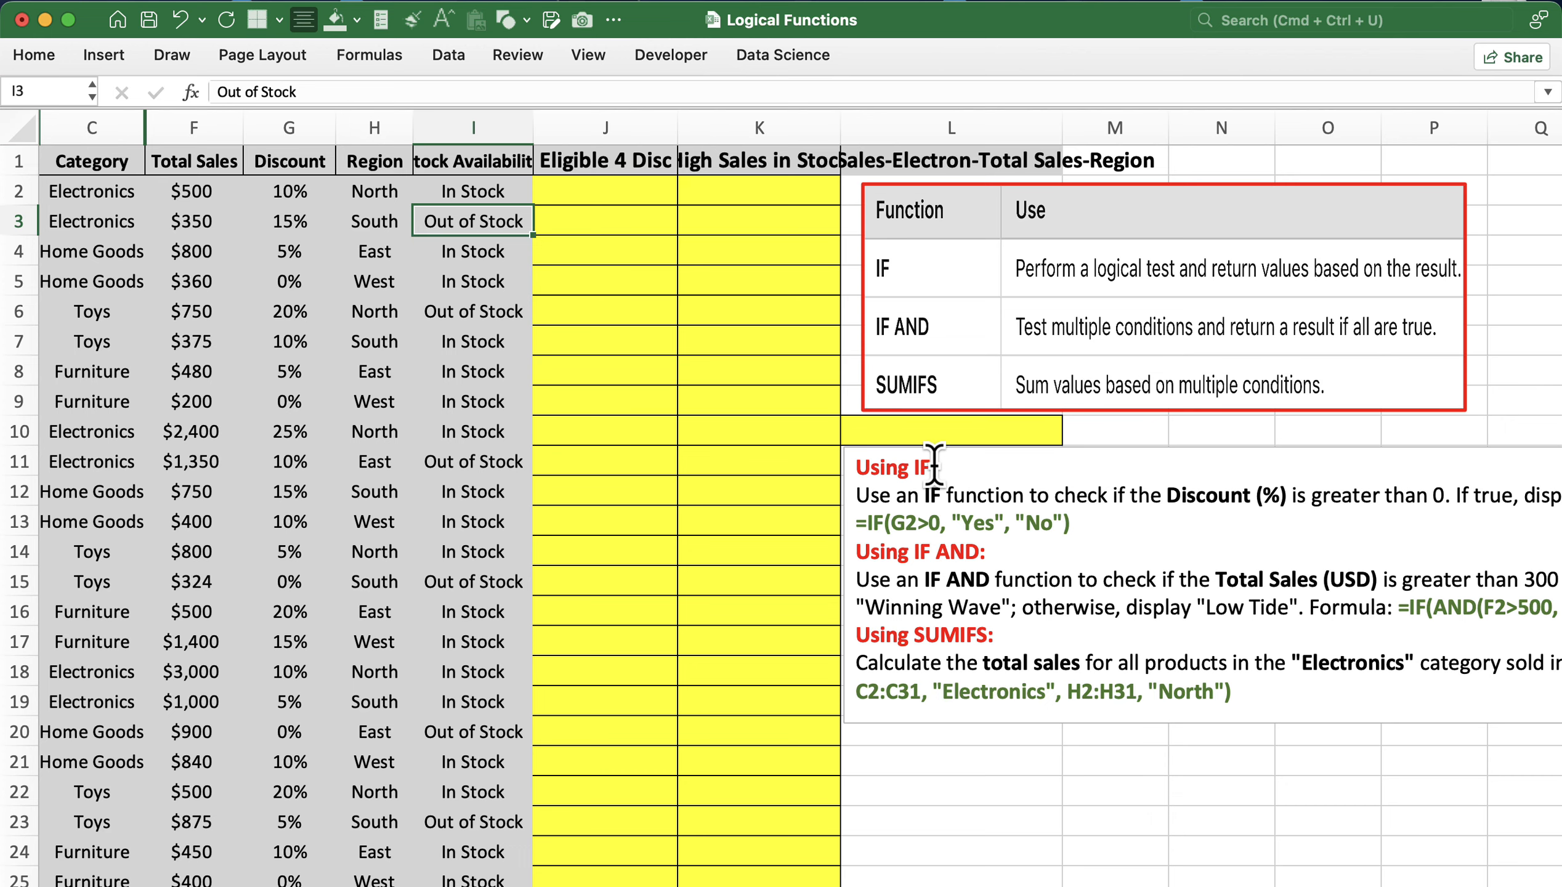
# - Highlight the Discount column as the value the Yes/No test will check
pyautogui.hscroll(1, 1044, 513)
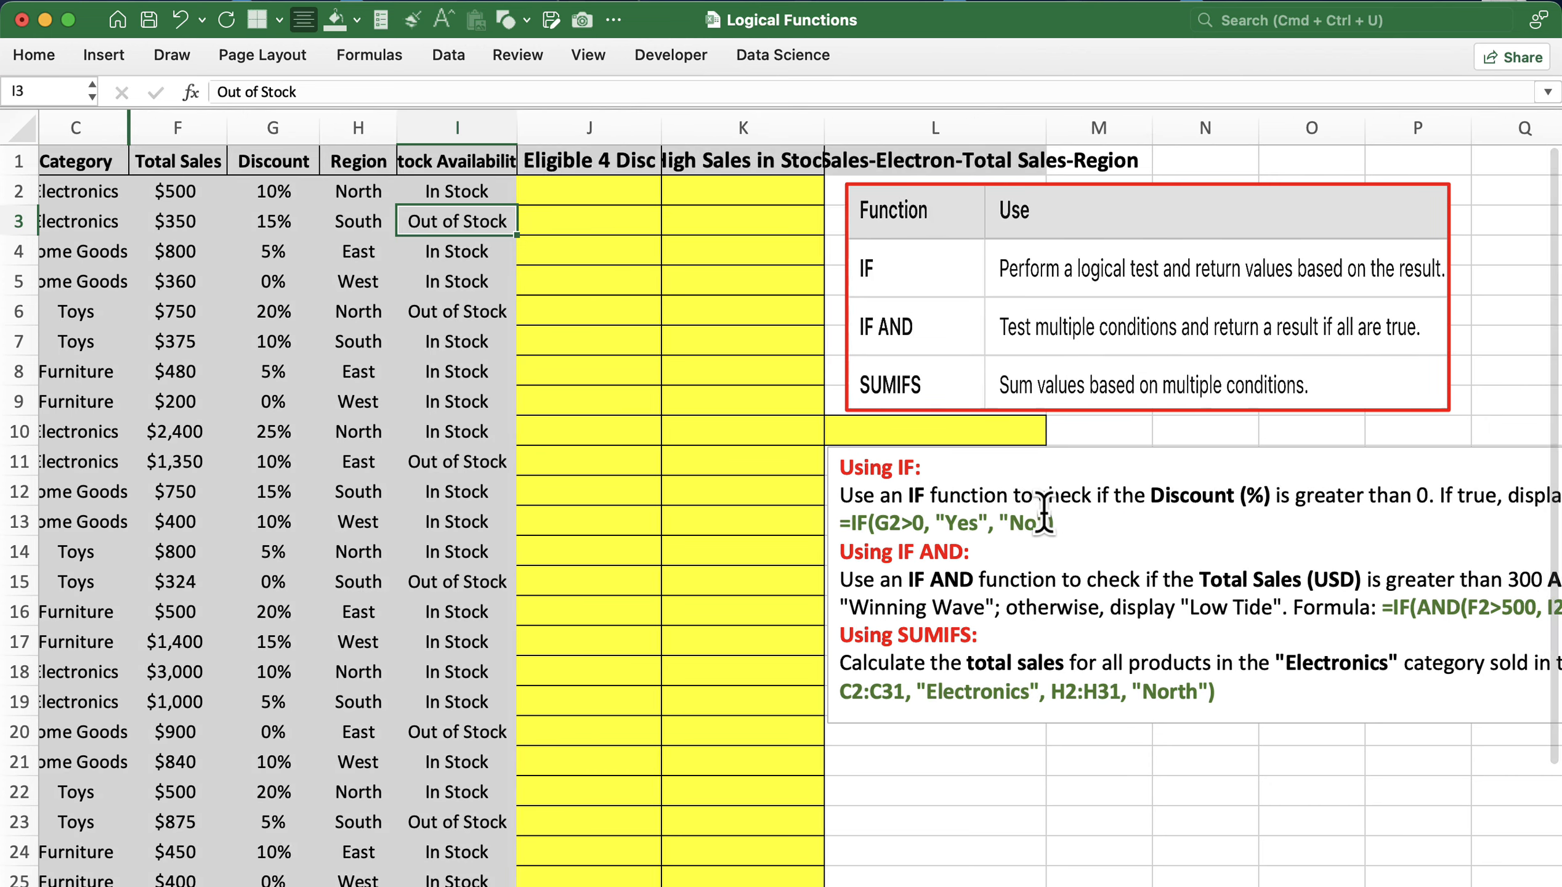
pyautogui.hscroll(3, 1044, 512)
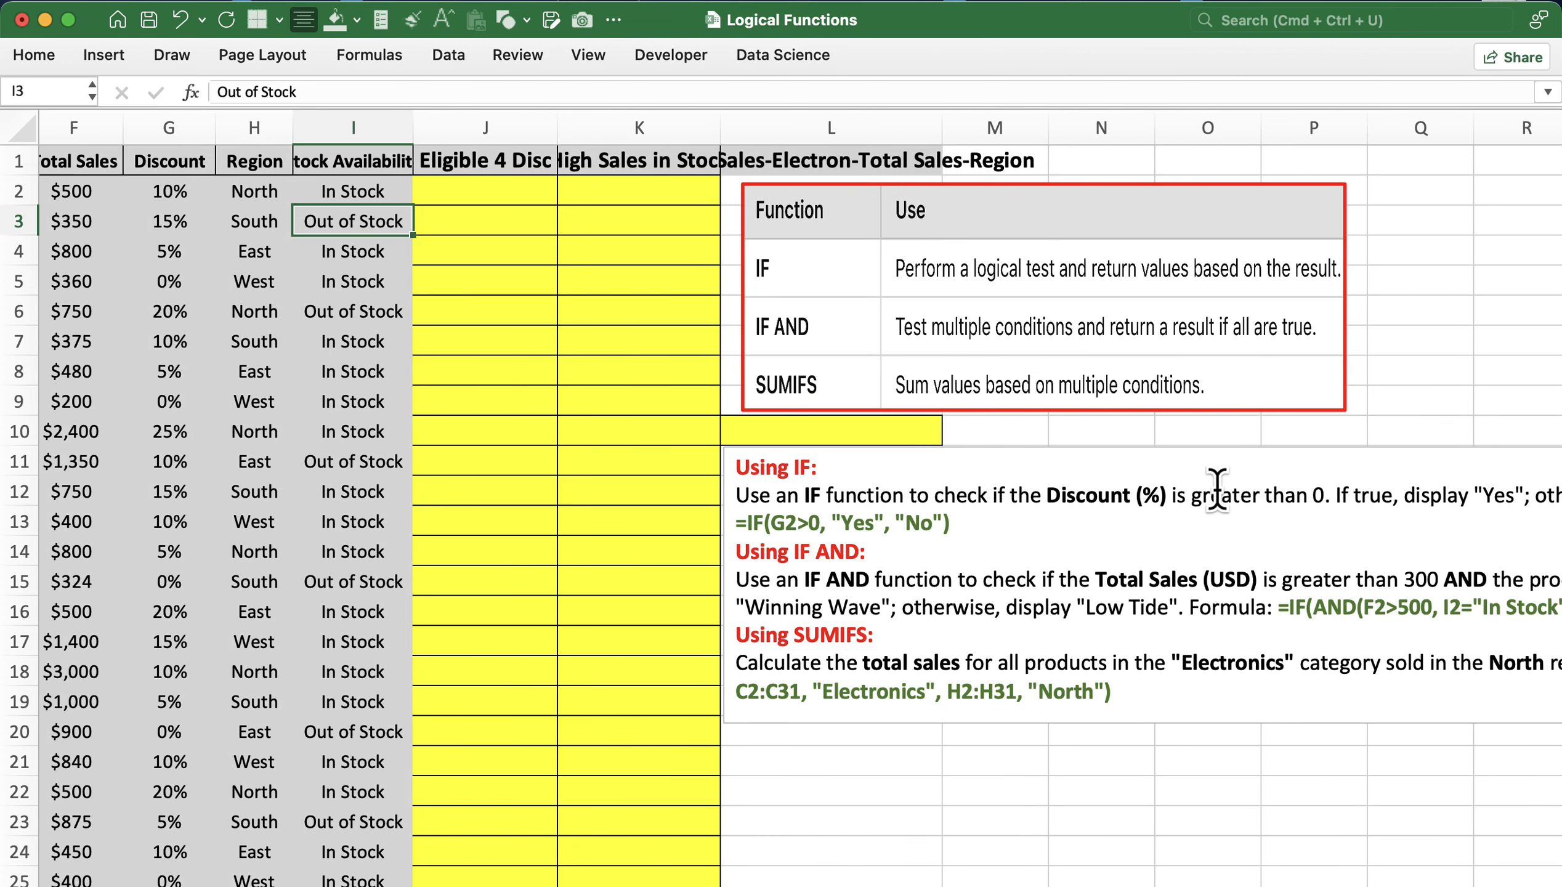
pyautogui.hscroll(3, 1217, 490)
pyautogui.hscroll(-5, 1228, 490)
pyautogui.scroll(-3, 1234, 491)
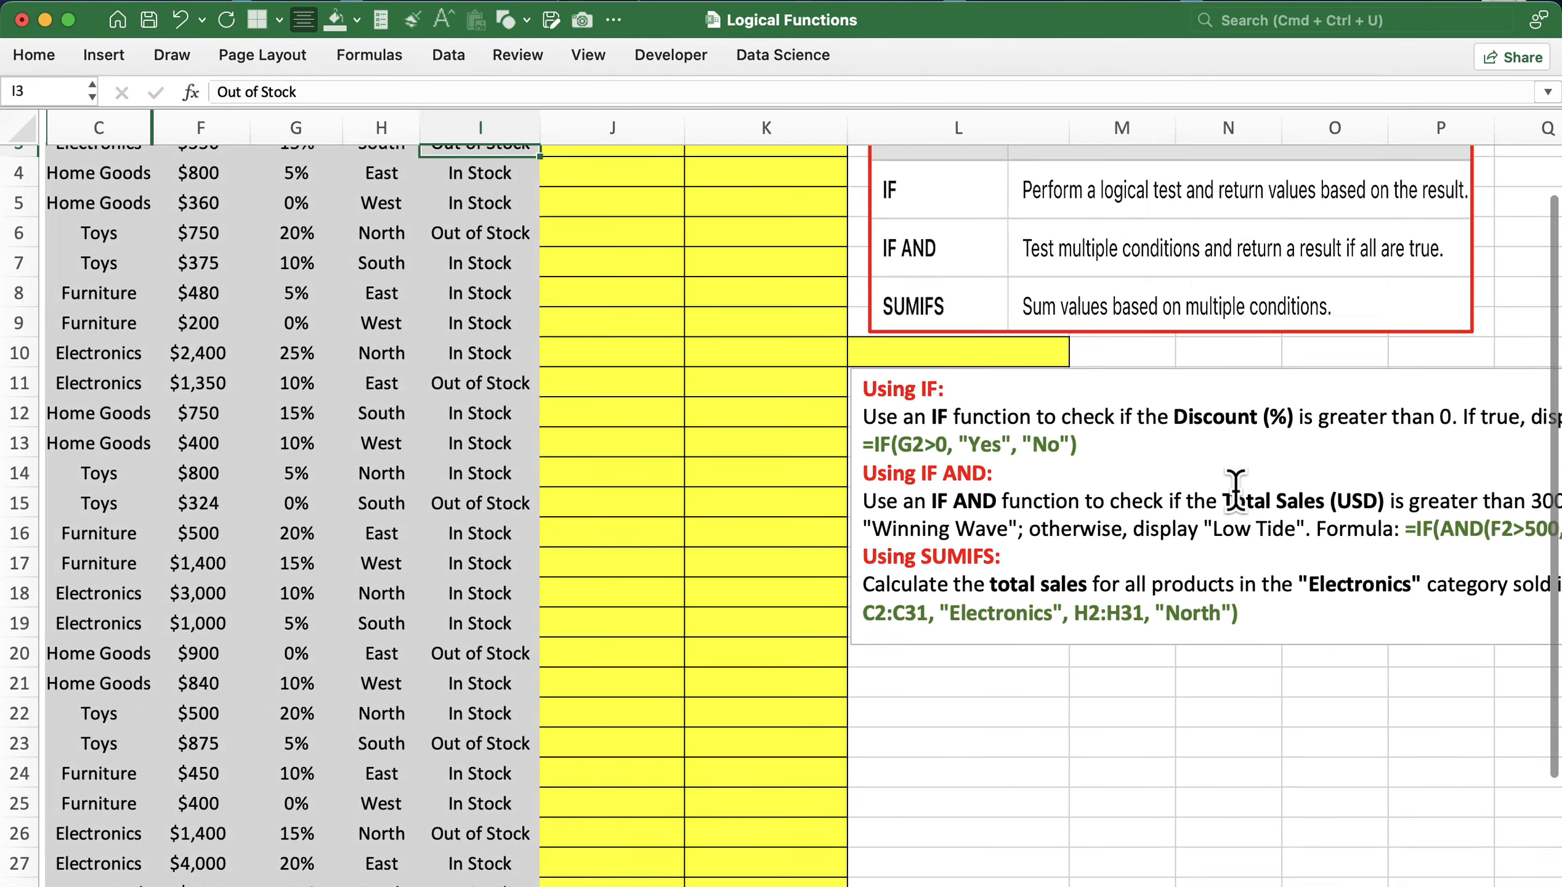
pyautogui.scroll(3, 1234, 489)
pyautogui.hscroll(1, 586, 238)
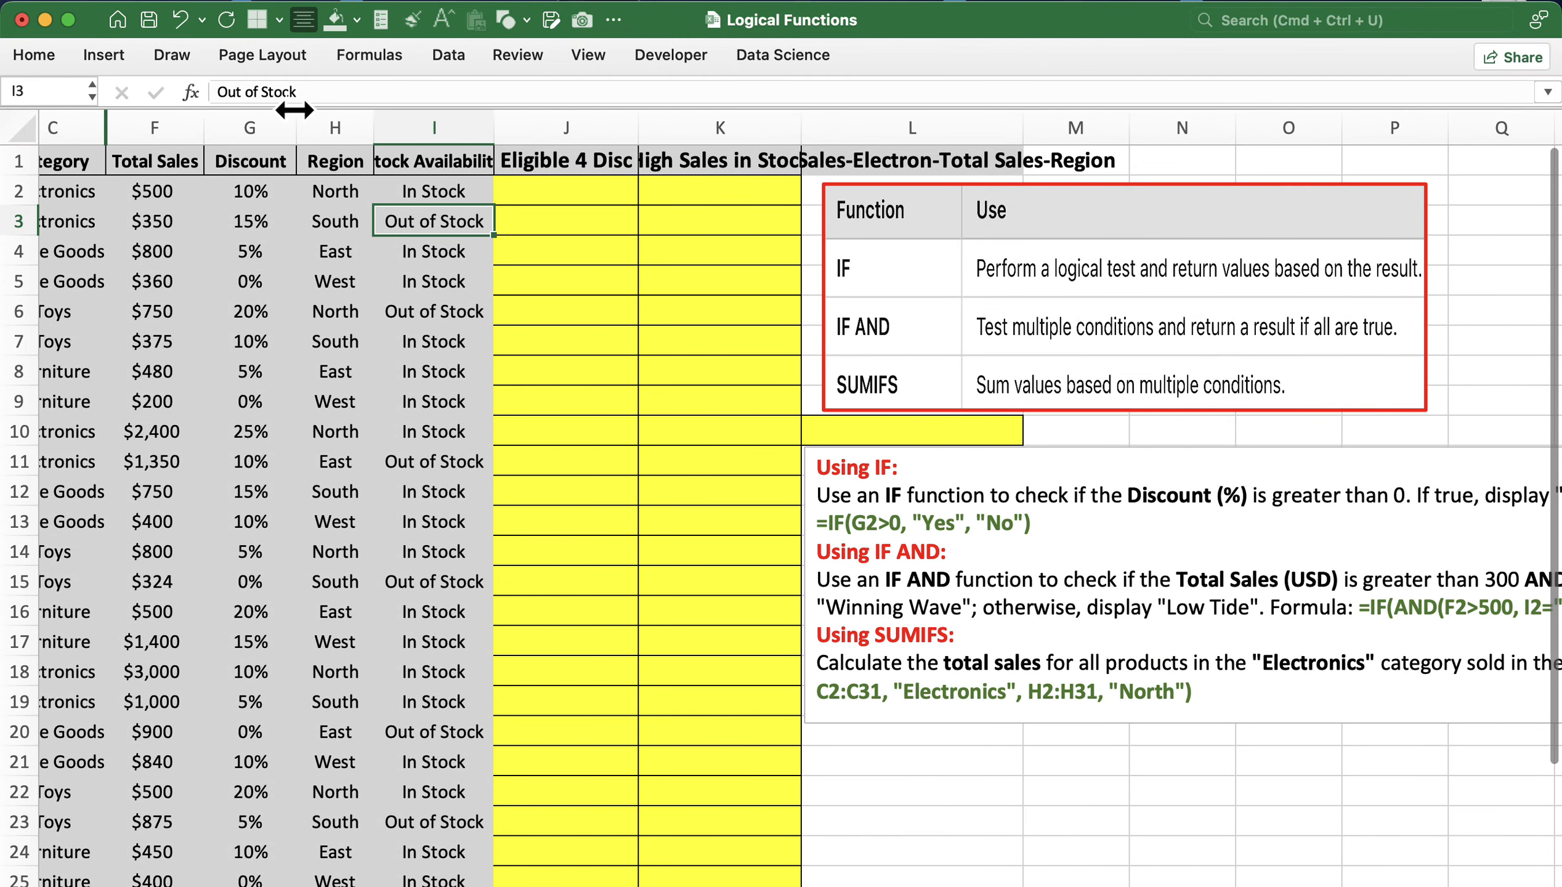
pyautogui.click(257, 124)
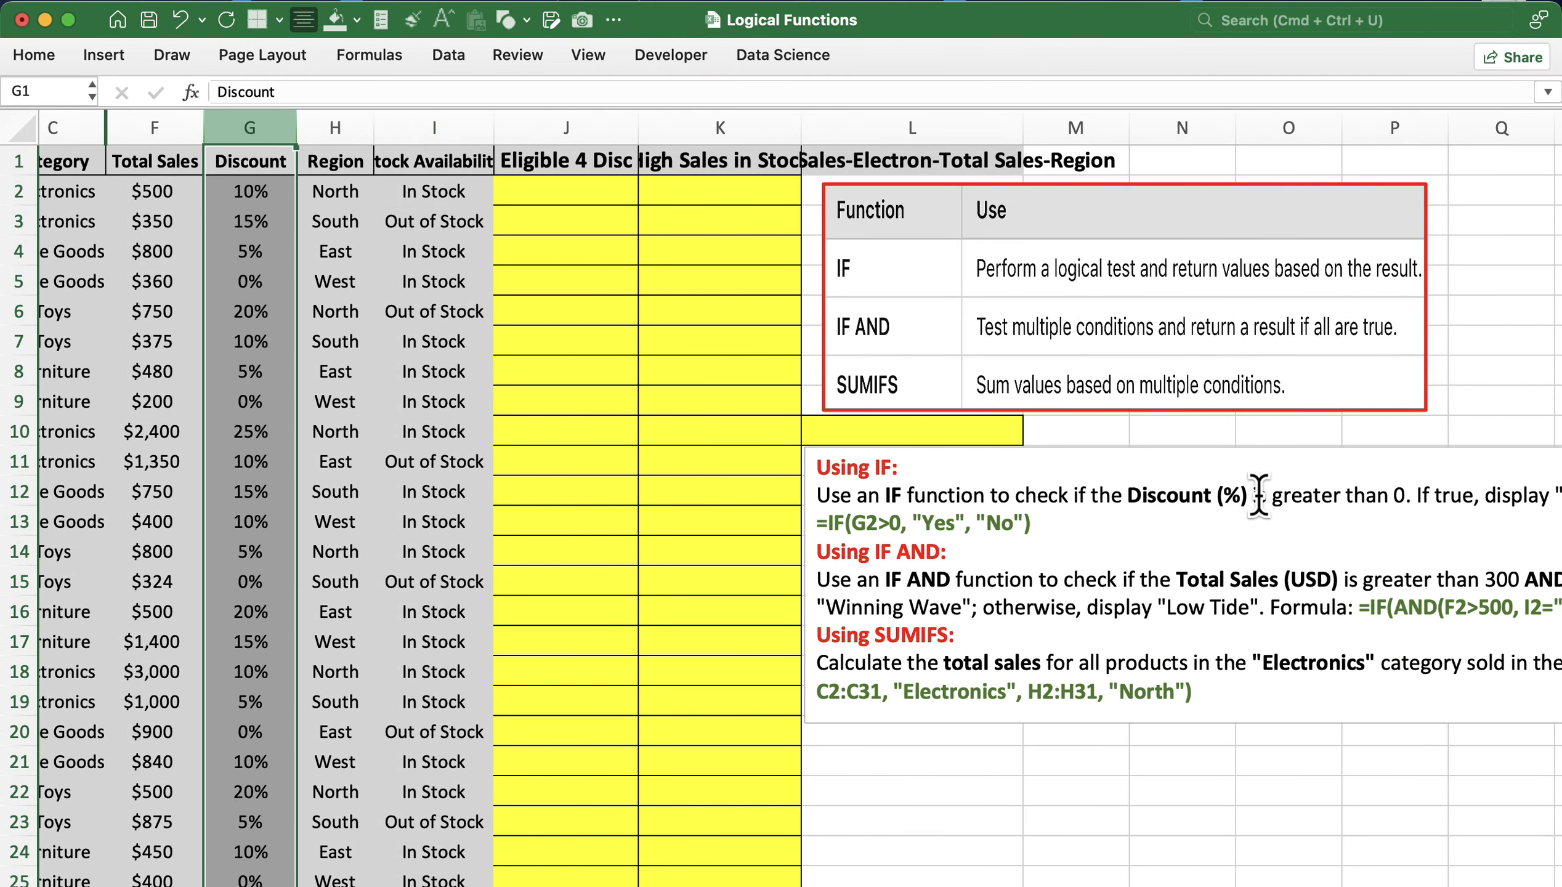
pyautogui.hscroll(5, 1408, 493)
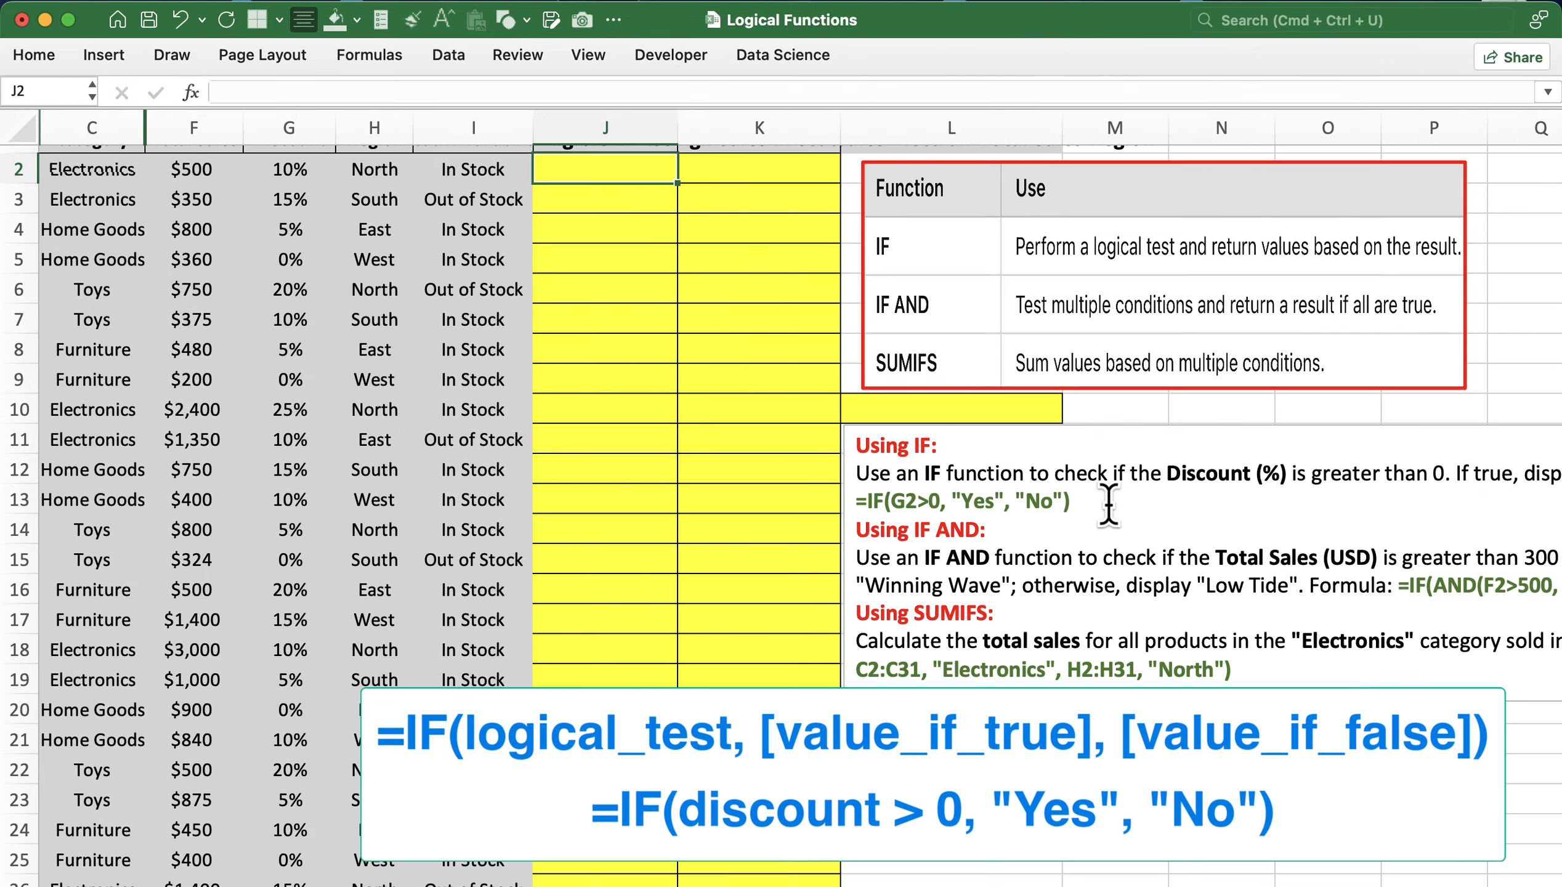
pyautogui.hscroll(3, 1108, 504)
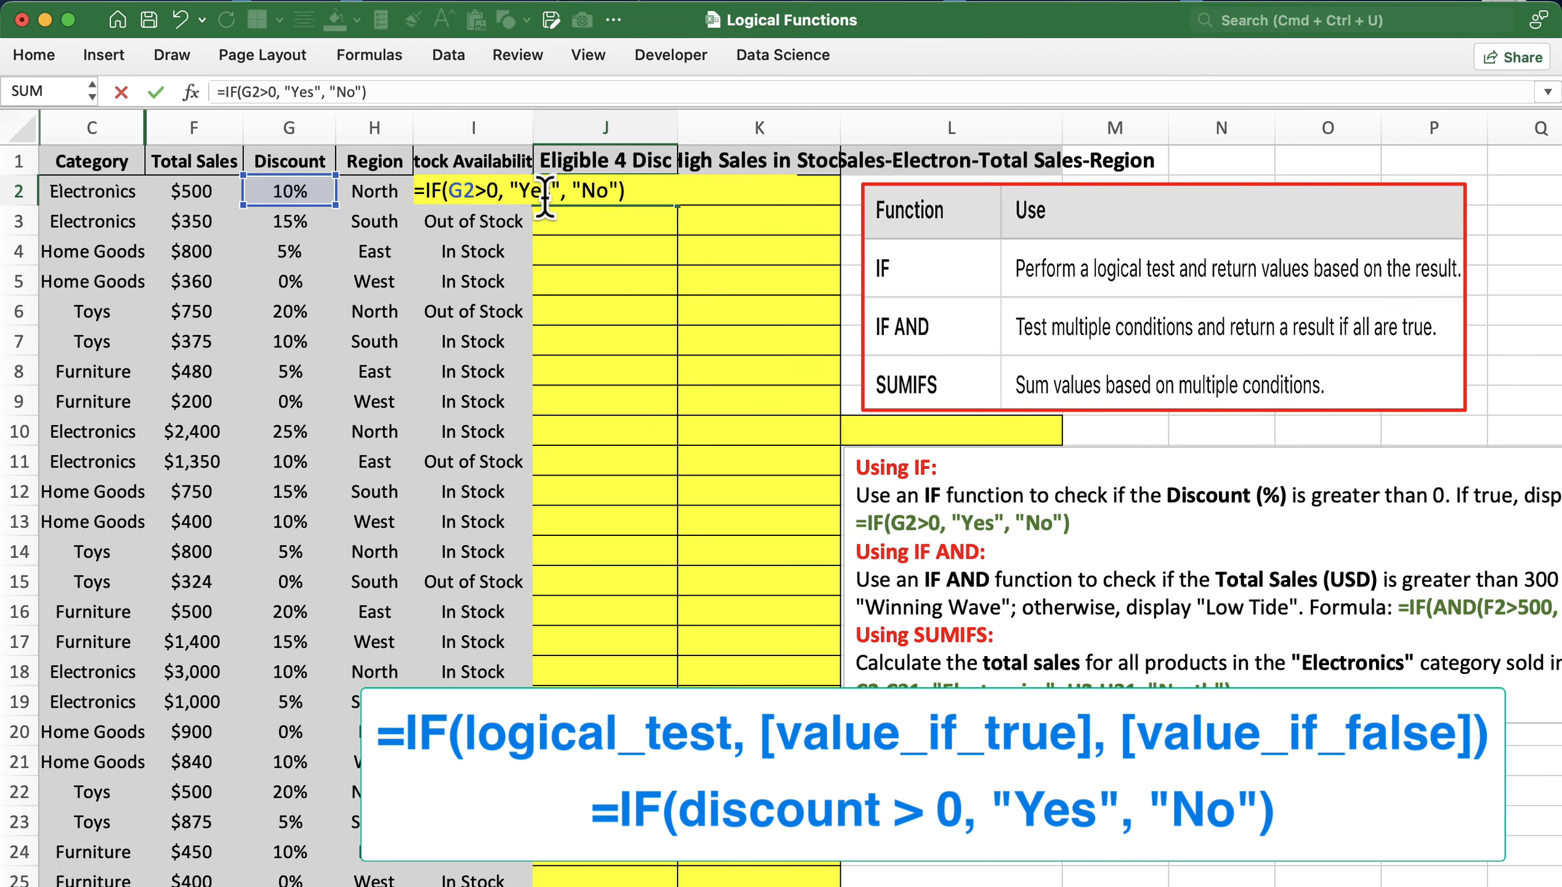
# - Commit =IF(G2>0, "Yes", "No") in J2, fill it down column J, and check the first three rows
pyautogui.press('Return')
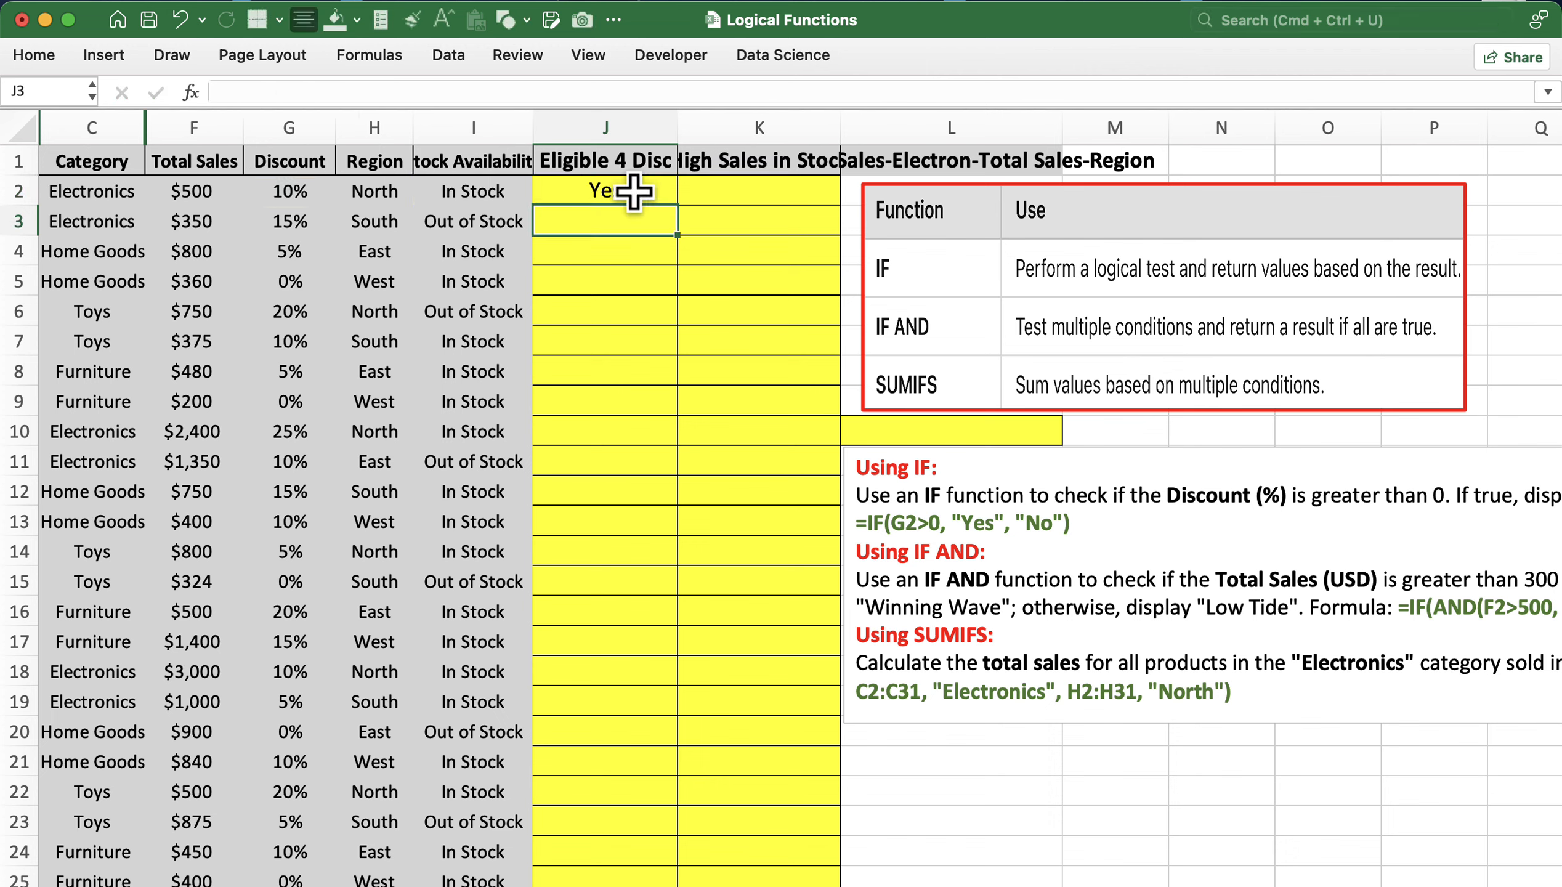
pyautogui.click(633, 192)
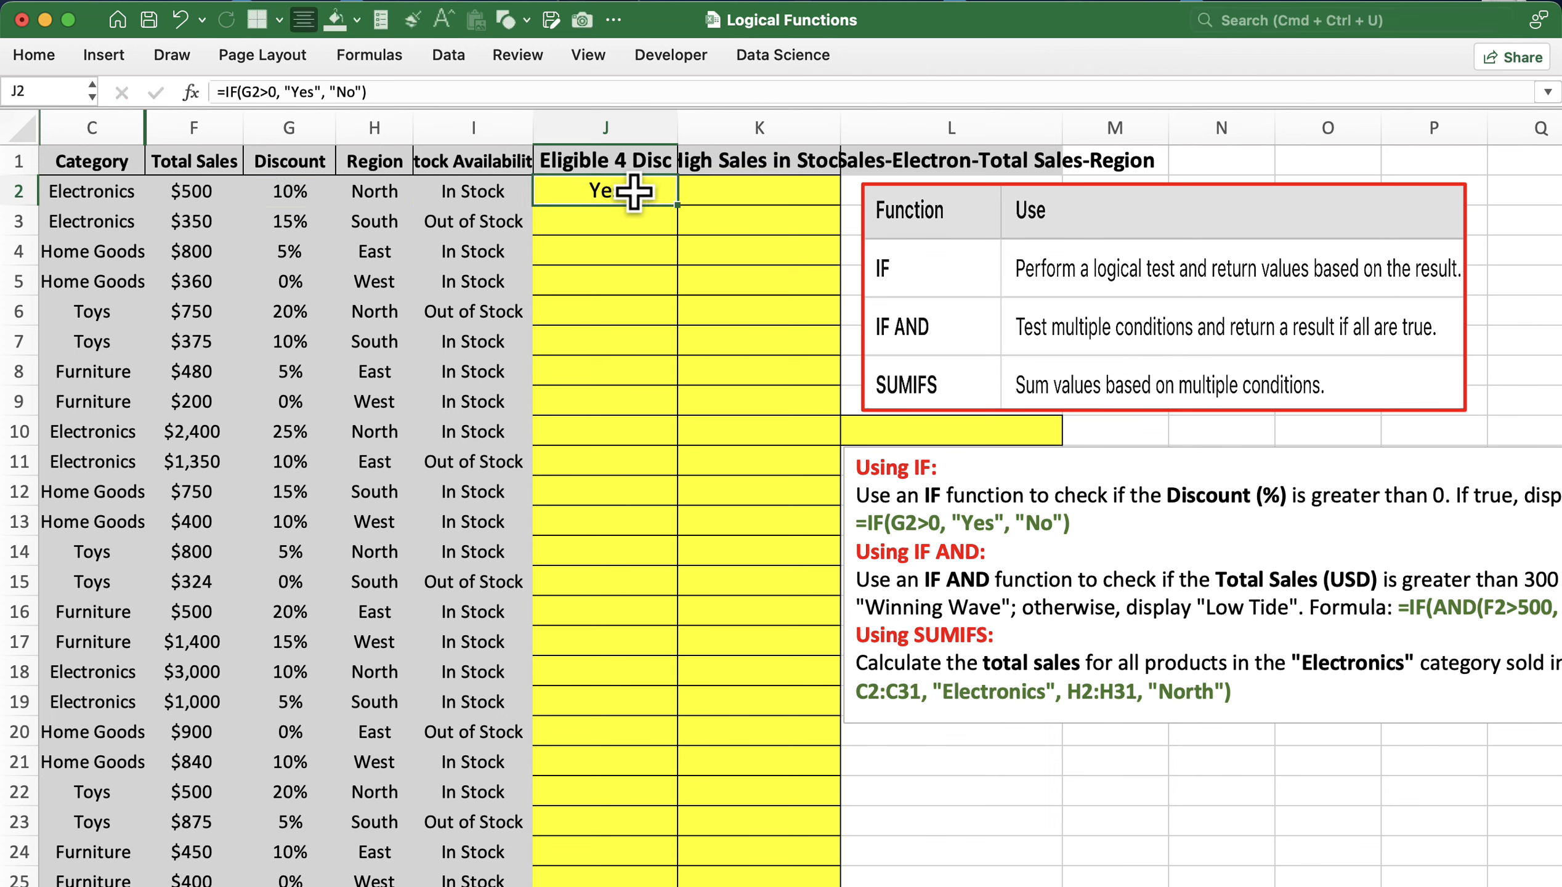
pyautogui.doubleClick(675, 204)
pyautogui.moveTo(288, 192); pyautogui.dragTo(568, 245)
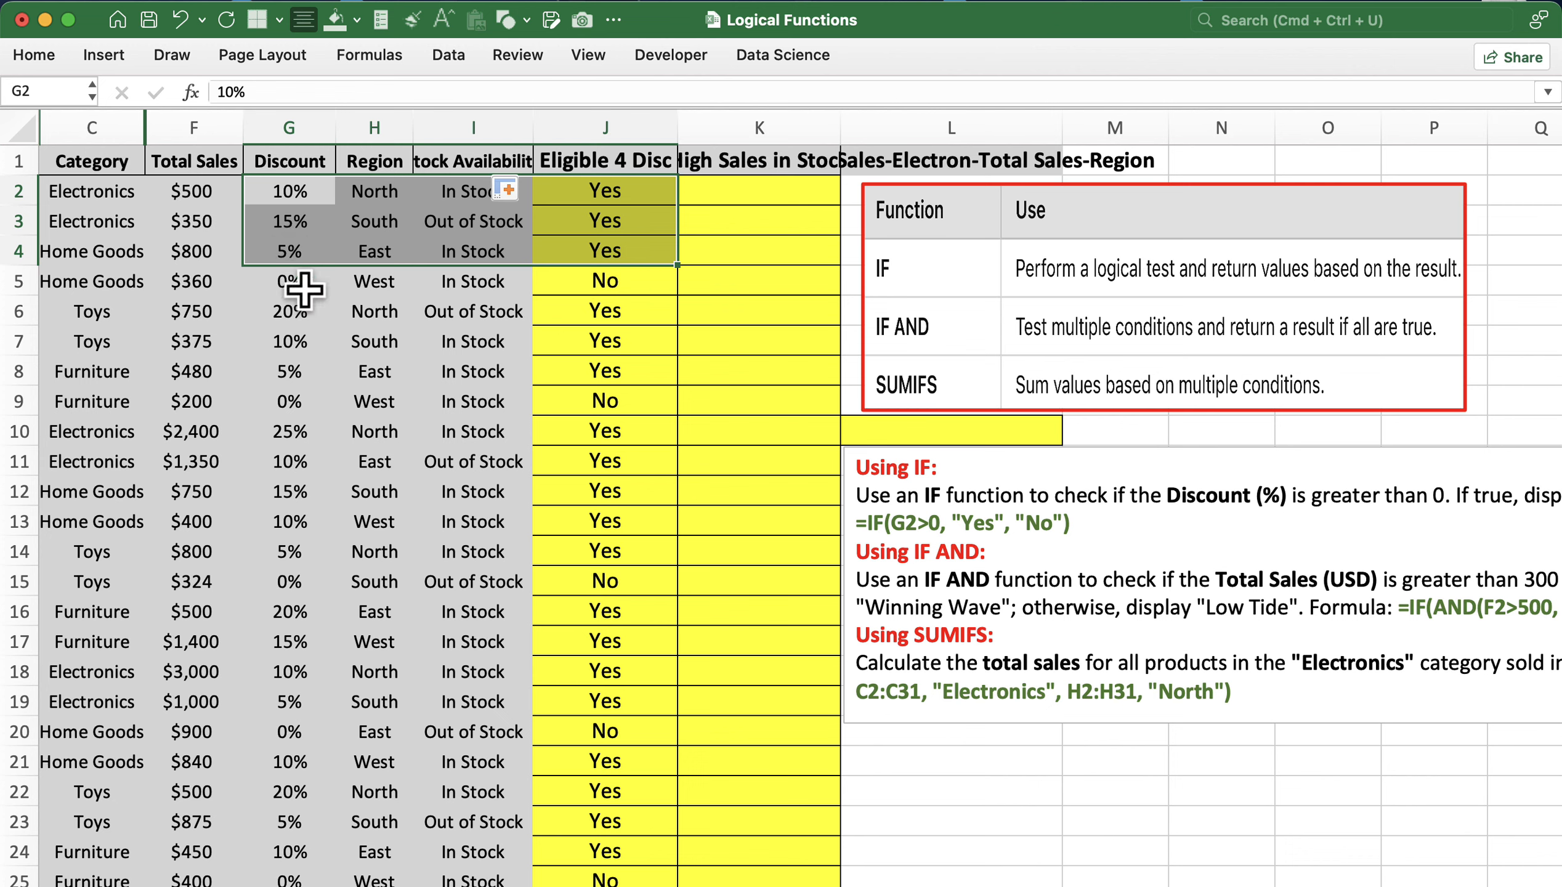
# - Check the discounts against their Yes/No results, including the 0% rows showing No
pyautogui.click(307, 287)
pyautogui.moveTo(311, 285); pyautogui.dragTo(569, 373)
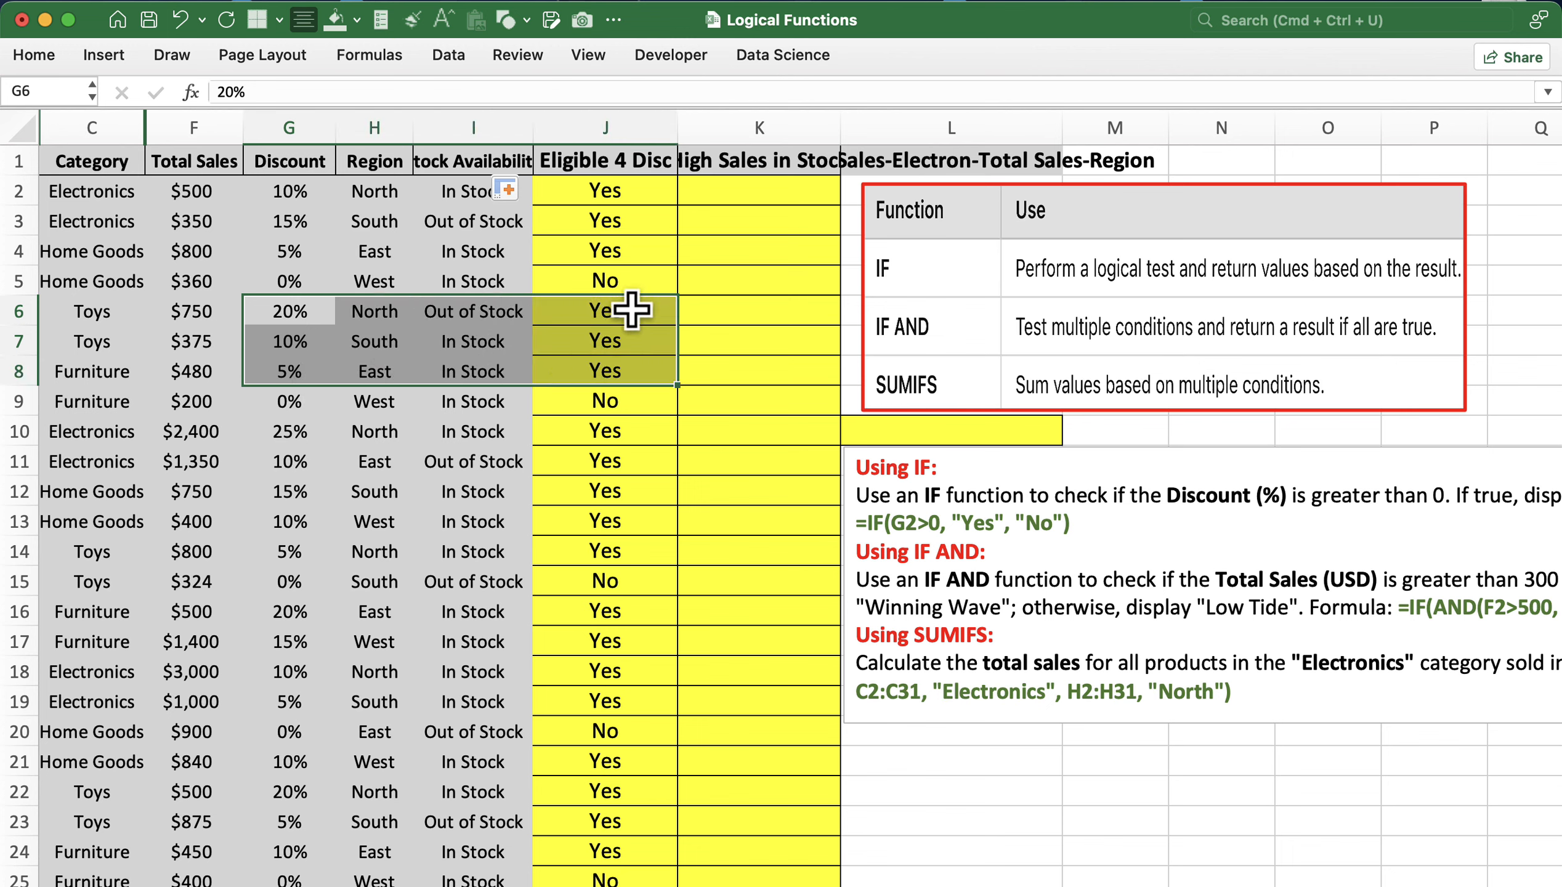
pyautogui.moveTo(308, 402); pyautogui.dragTo(580, 411)
# - Select the Total Sales column (F) as the first IF AND input
pyautogui.hscroll(2, 935, 546)
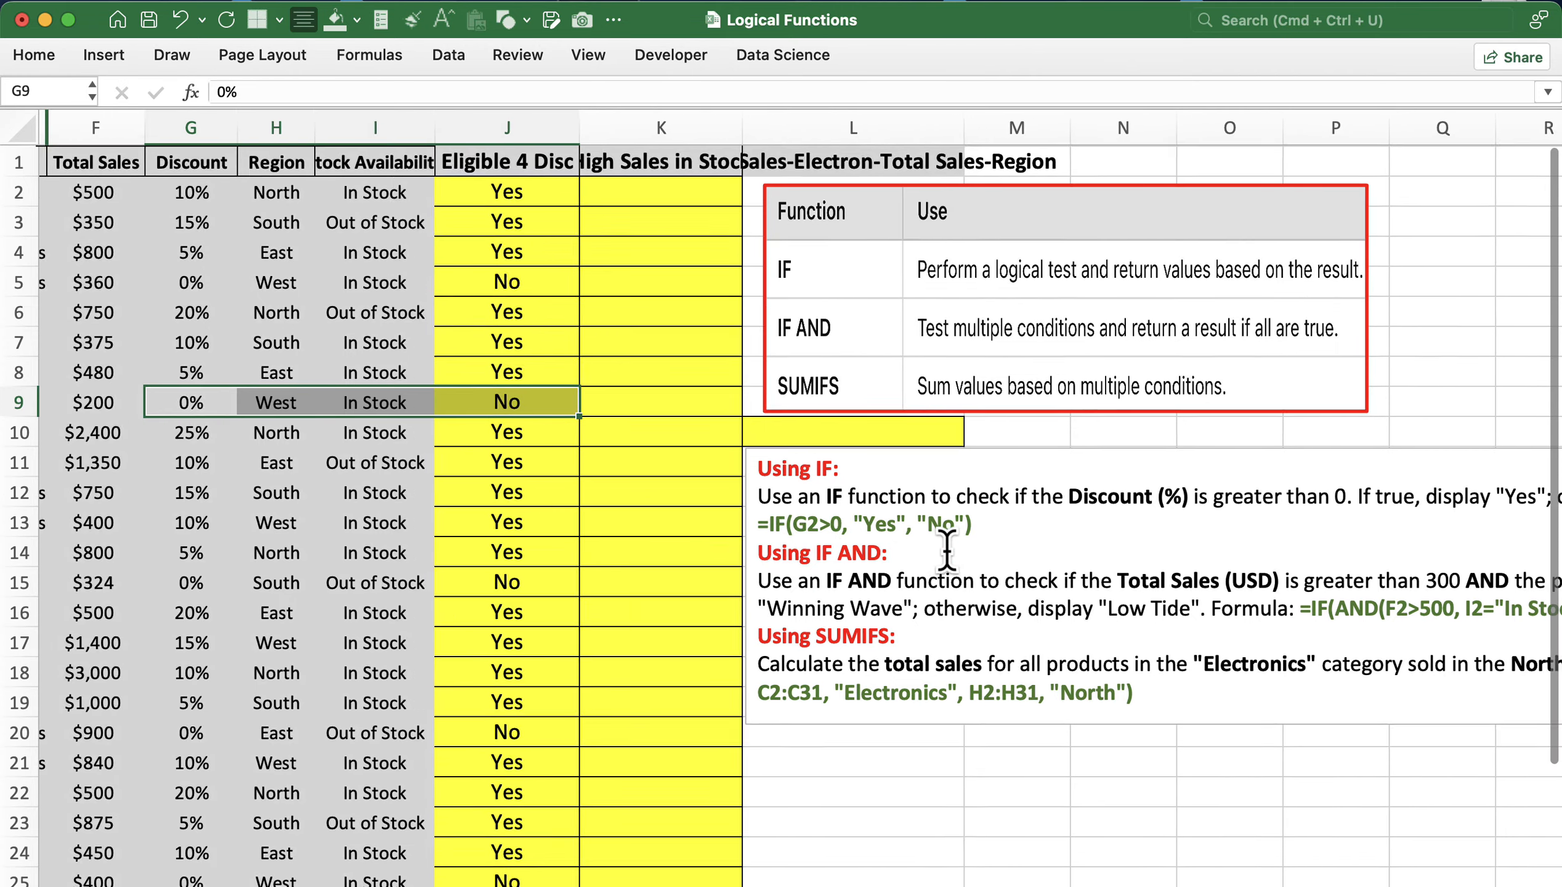
pyautogui.hscroll(2, 861, 564)
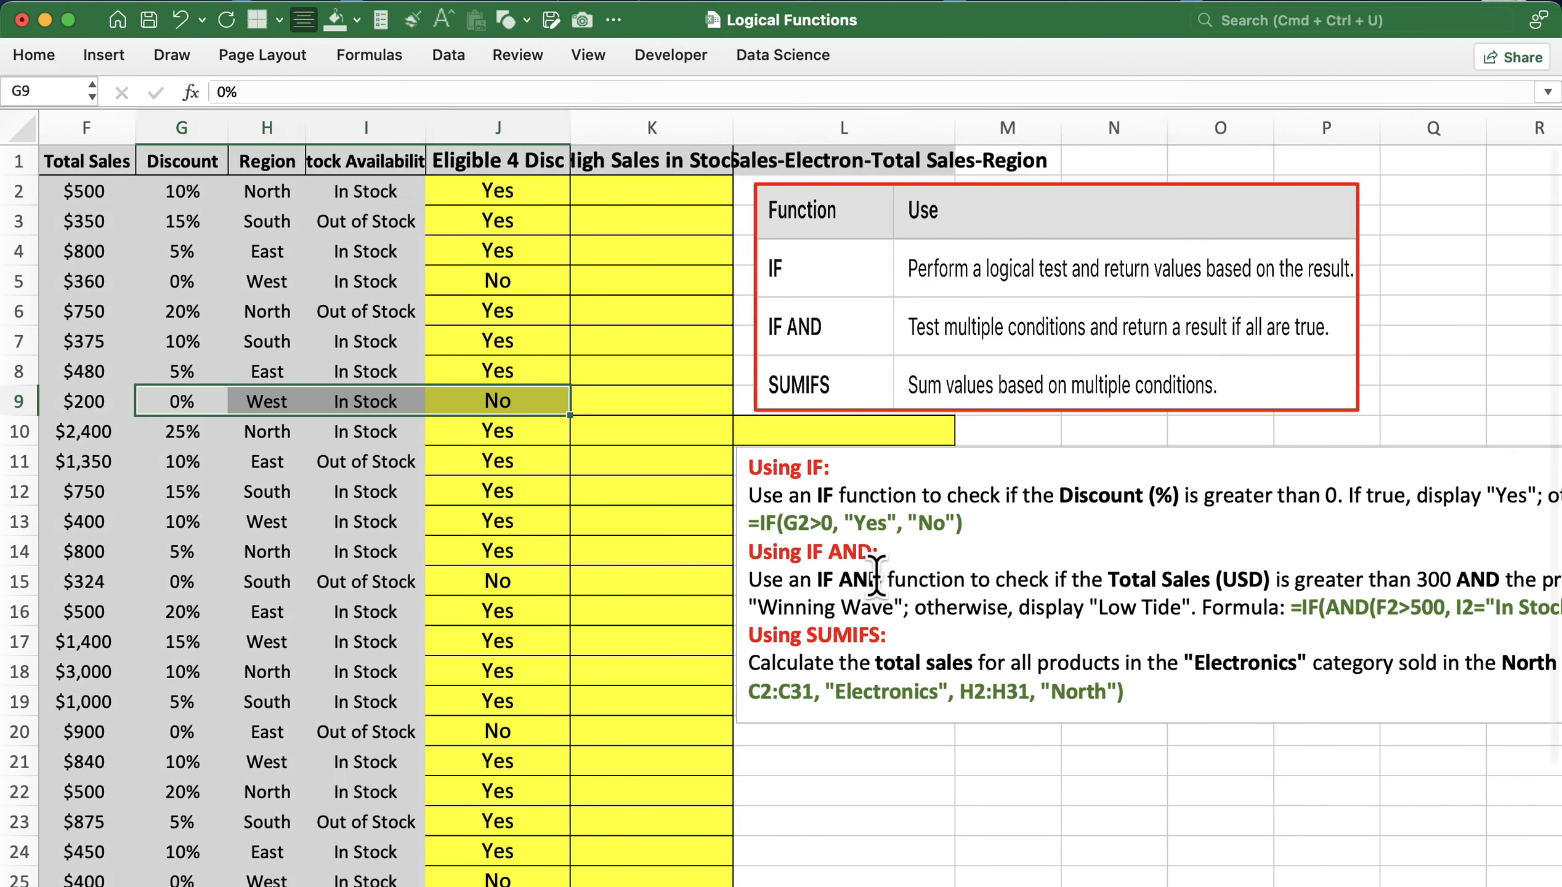
pyautogui.hscroll(2, 876, 575)
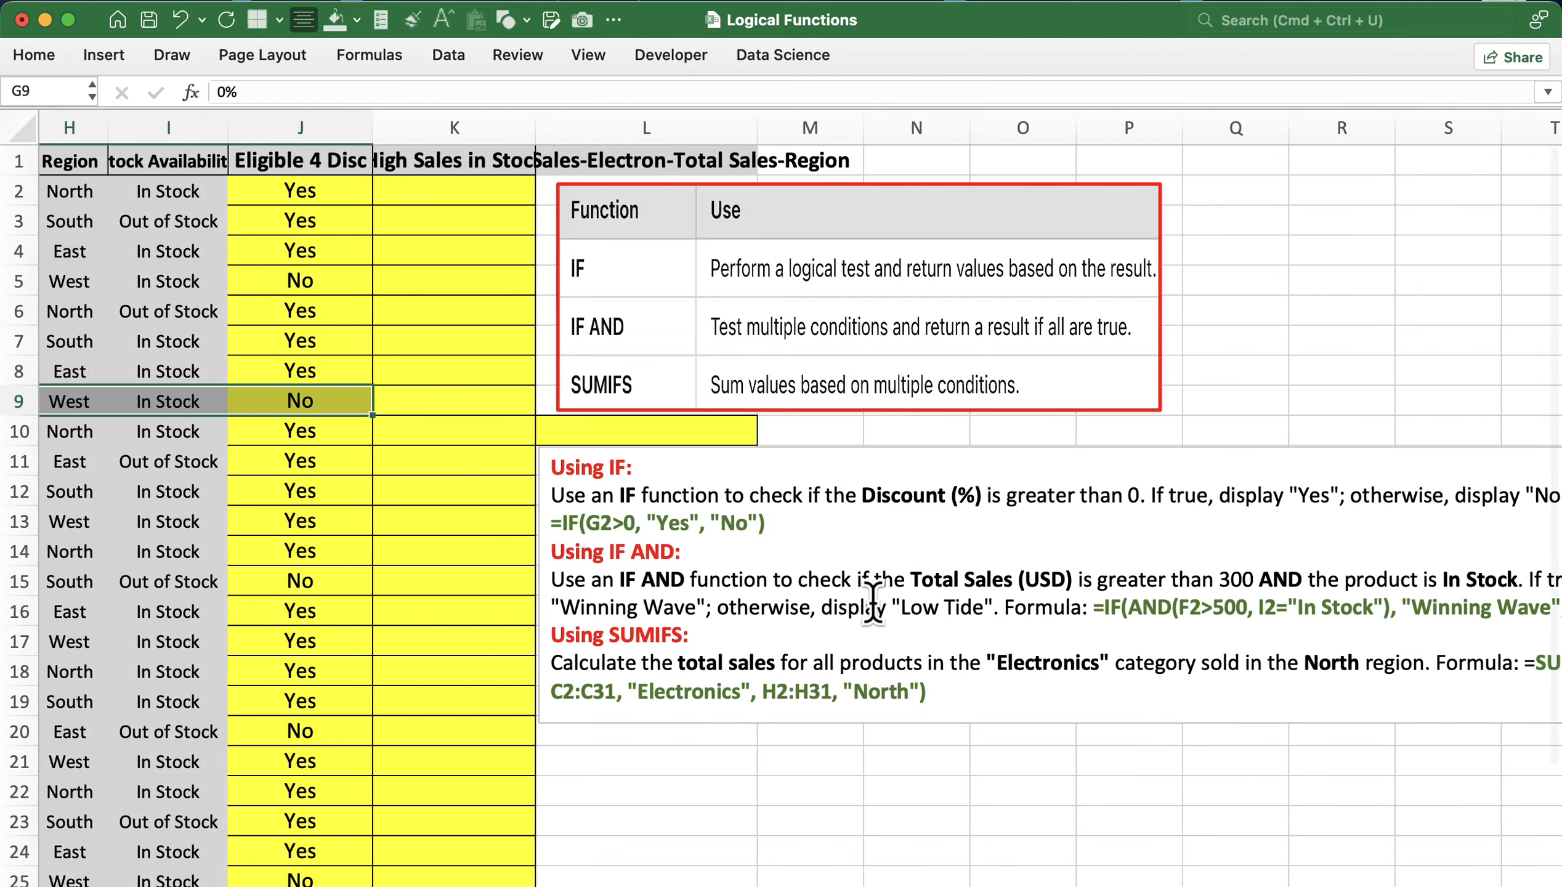
pyautogui.hscroll(3, 880, 605)
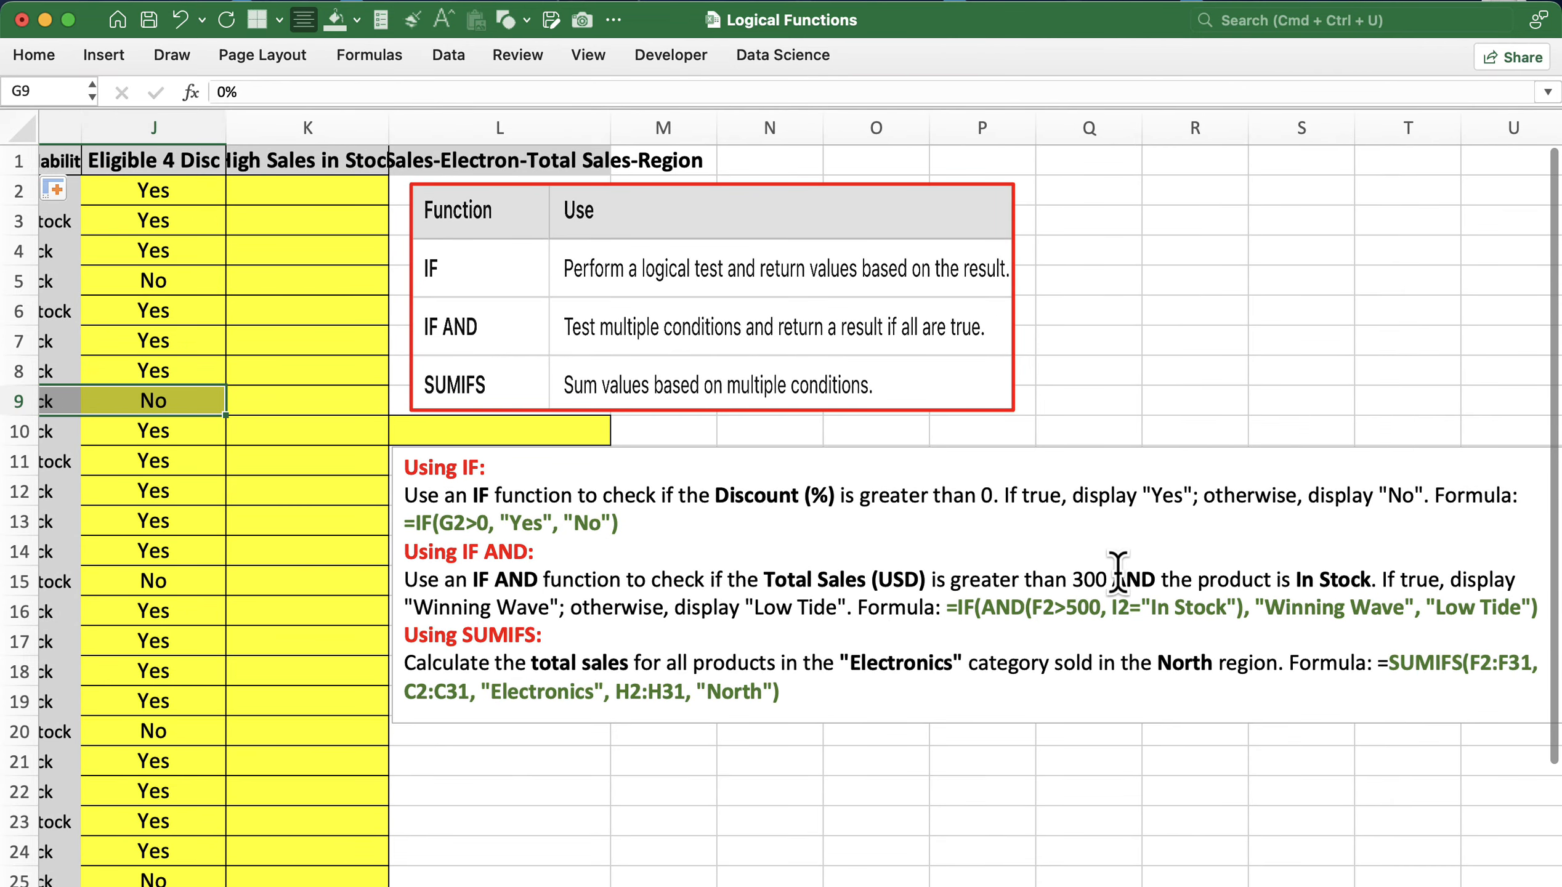
pyautogui.hscroll(2, 1137, 580)
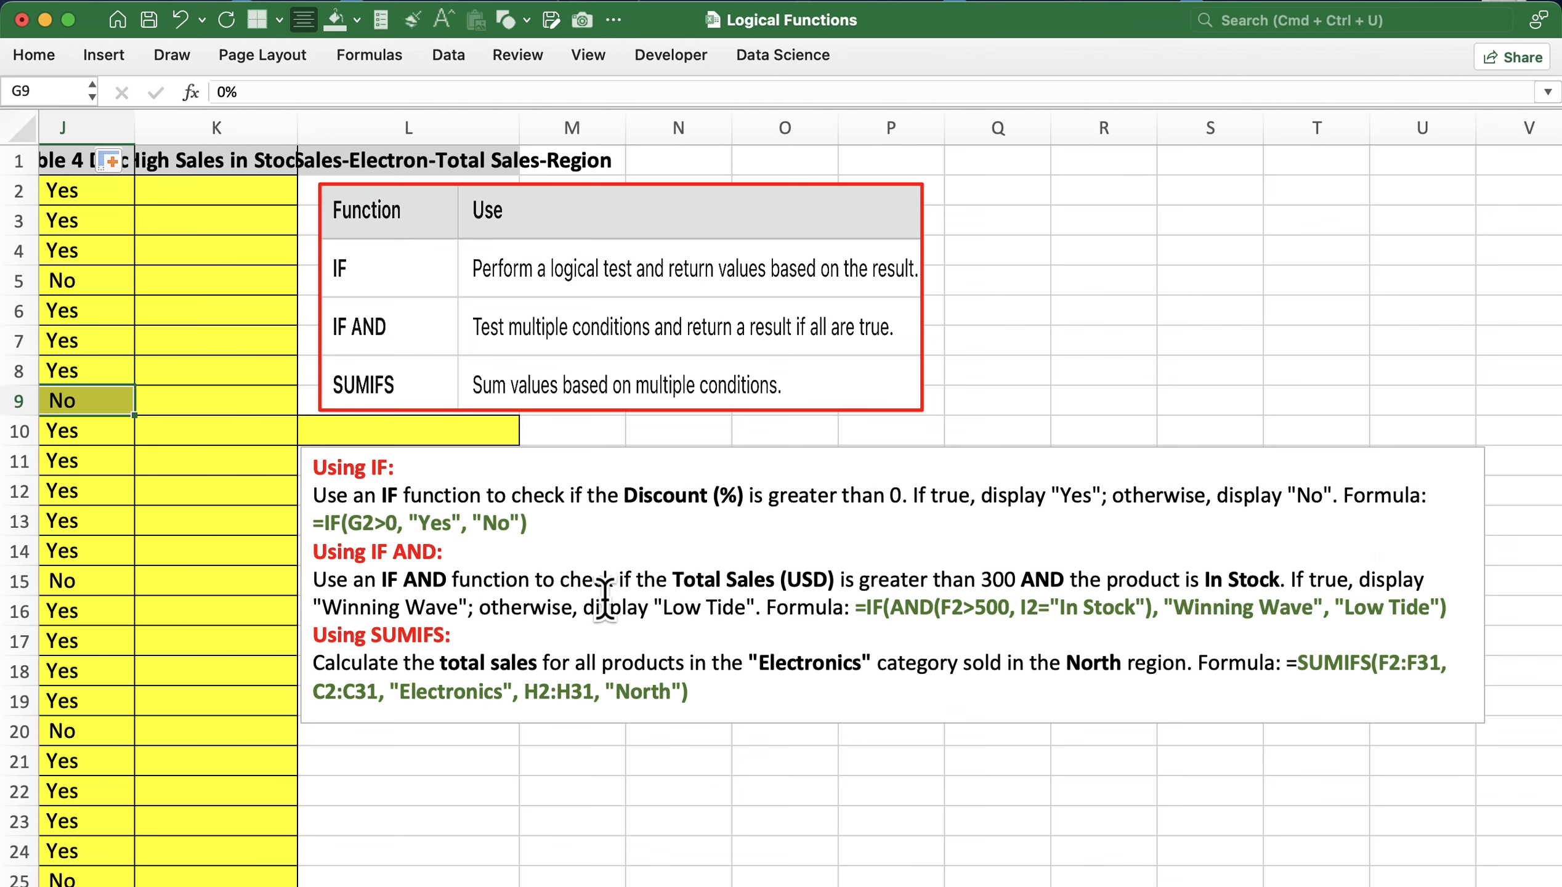
pyautogui.hscroll(-5, 686, 600)
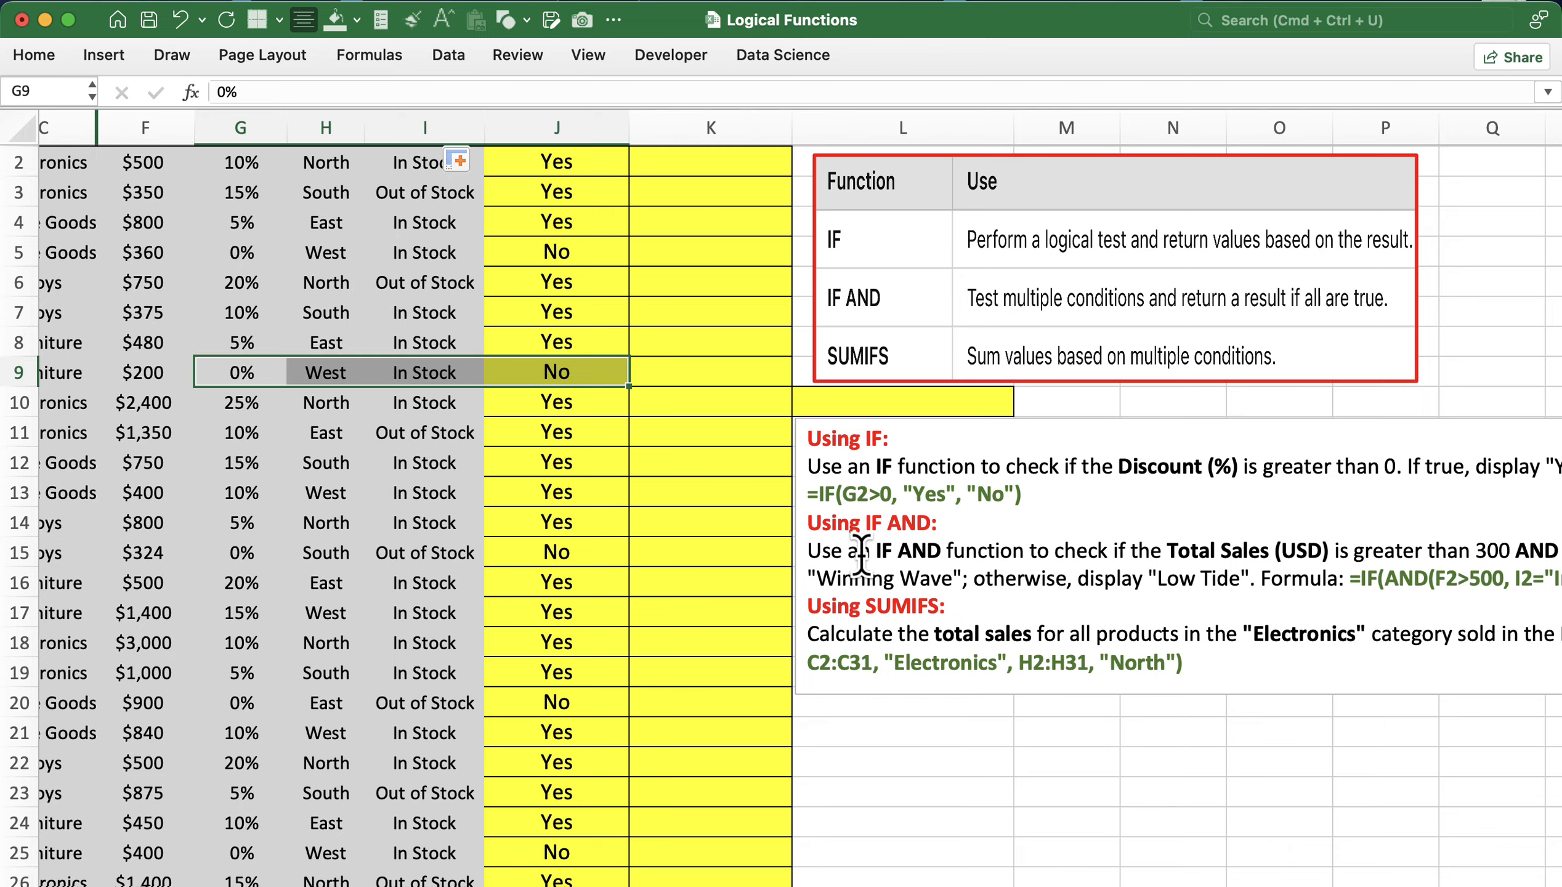
pyautogui.hscroll(-2, 861, 554)
pyautogui.hscroll(2, 558, 471)
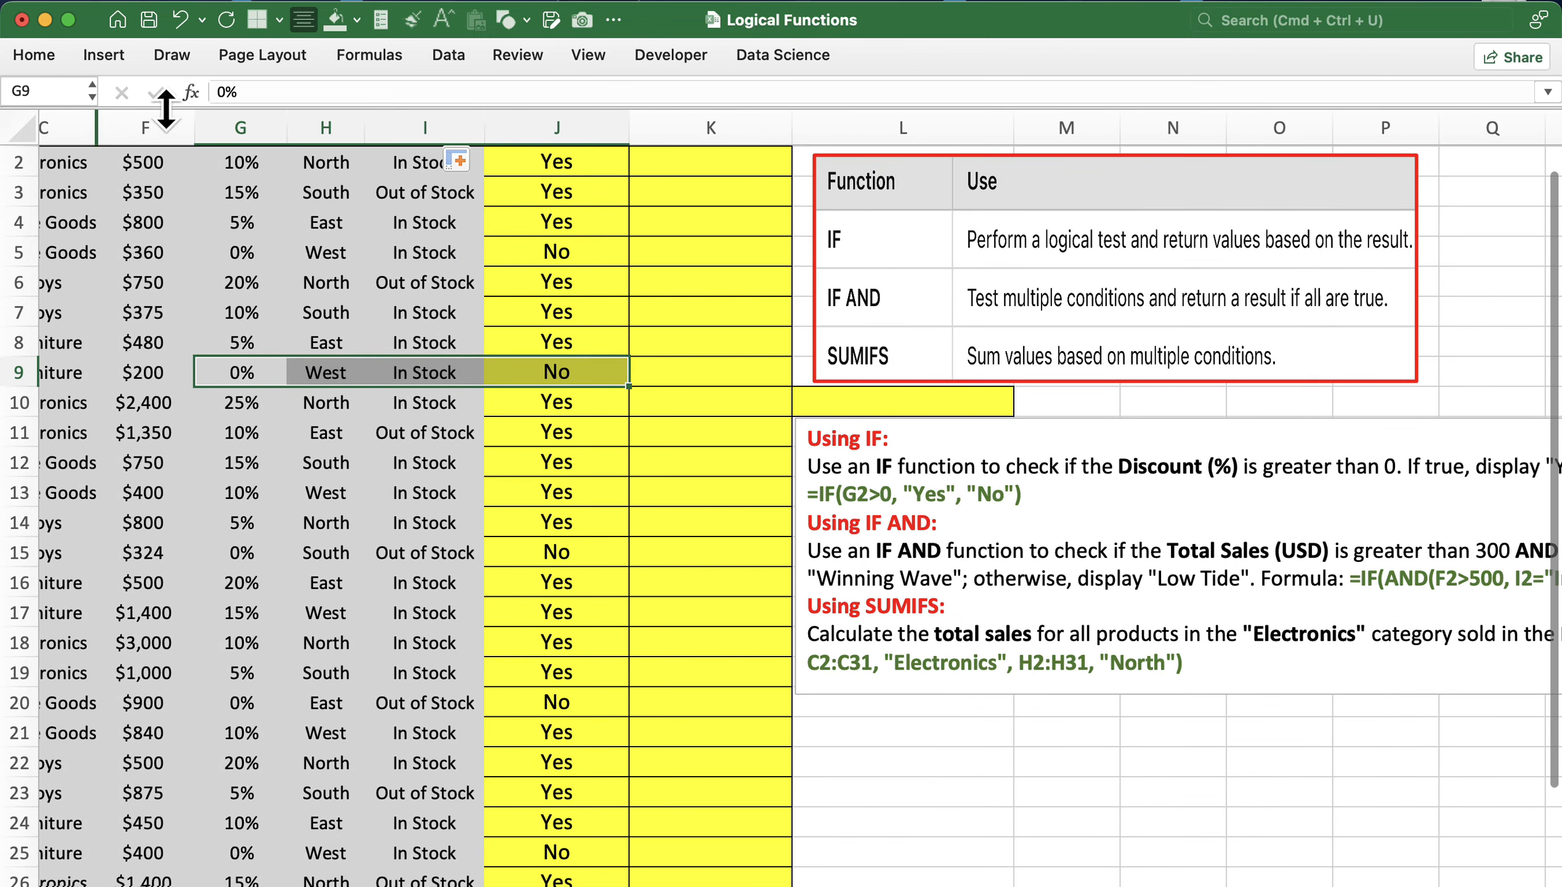
pyautogui.click(144, 126)
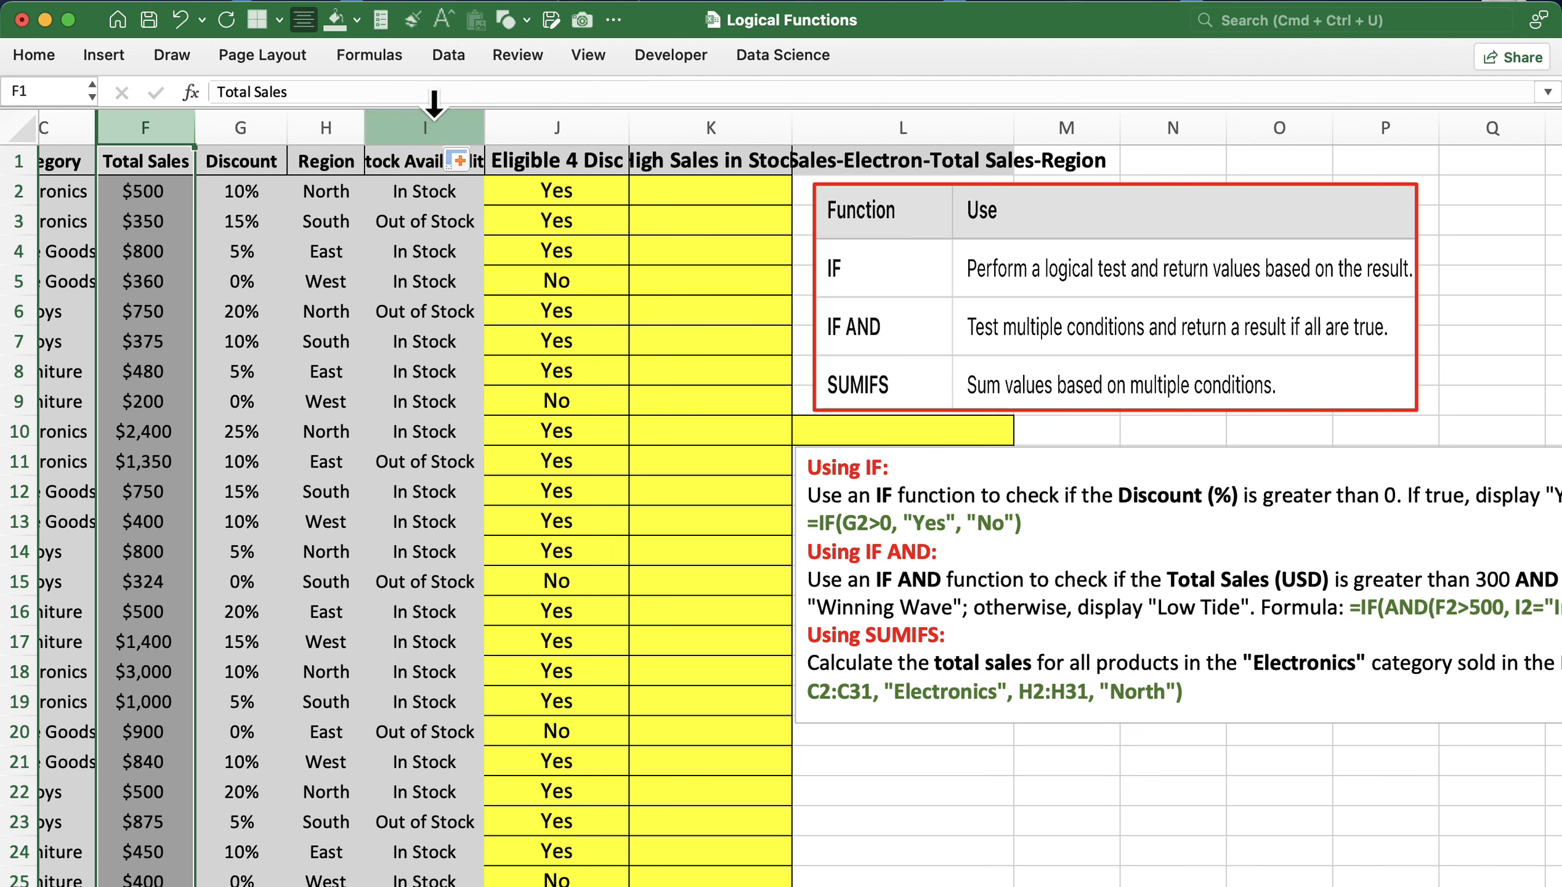
# - Enter =IF(AND(F2>300,I2="In Stock"), "Winning Wave", "Low Tide") in K2 and fill it down column K
pyautogui.keyDown('super'); pyautogui.click(433, 117); pyautogui.keyUp('super')
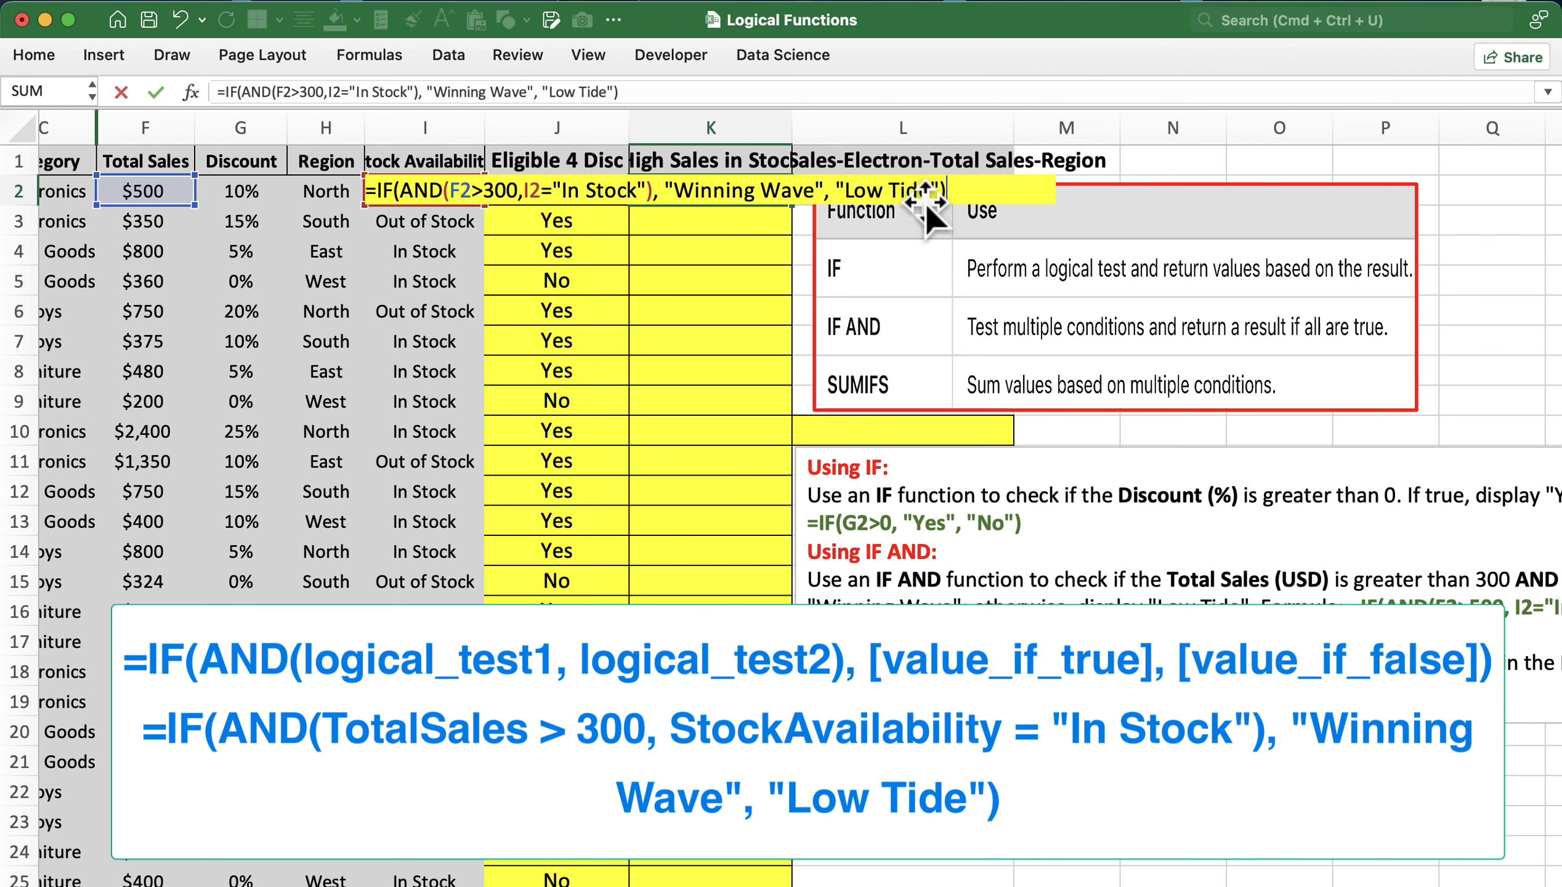
pyautogui.press('Return')
pyautogui.click(729, 197)
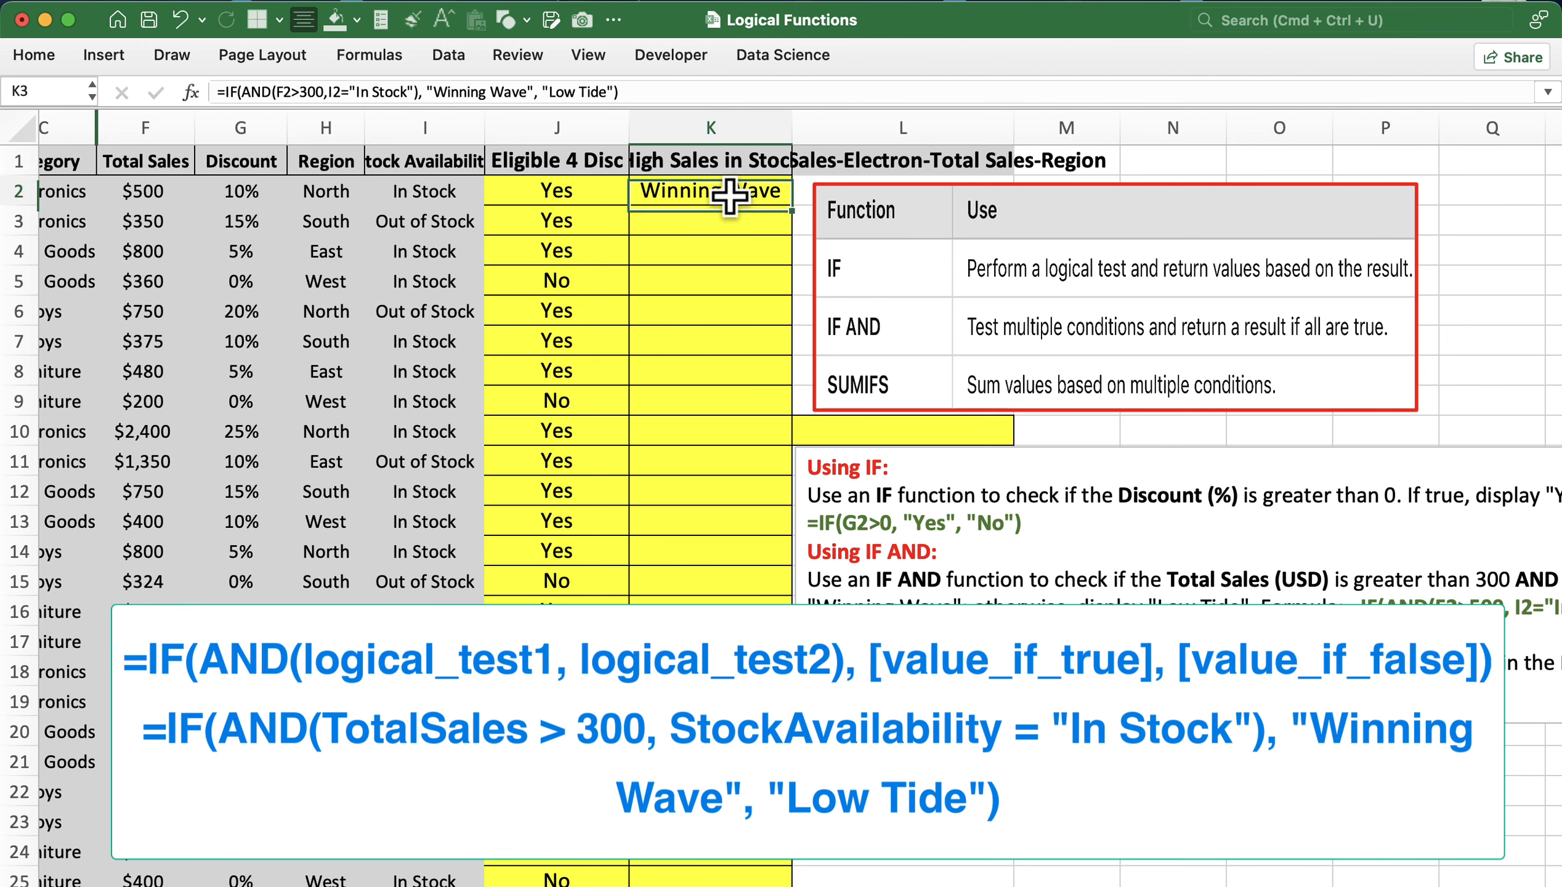
pyautogui.doubleClick(791, 209)
pyautogui.moveTo(693, 209); pyautogui.dragTo(281, 184)
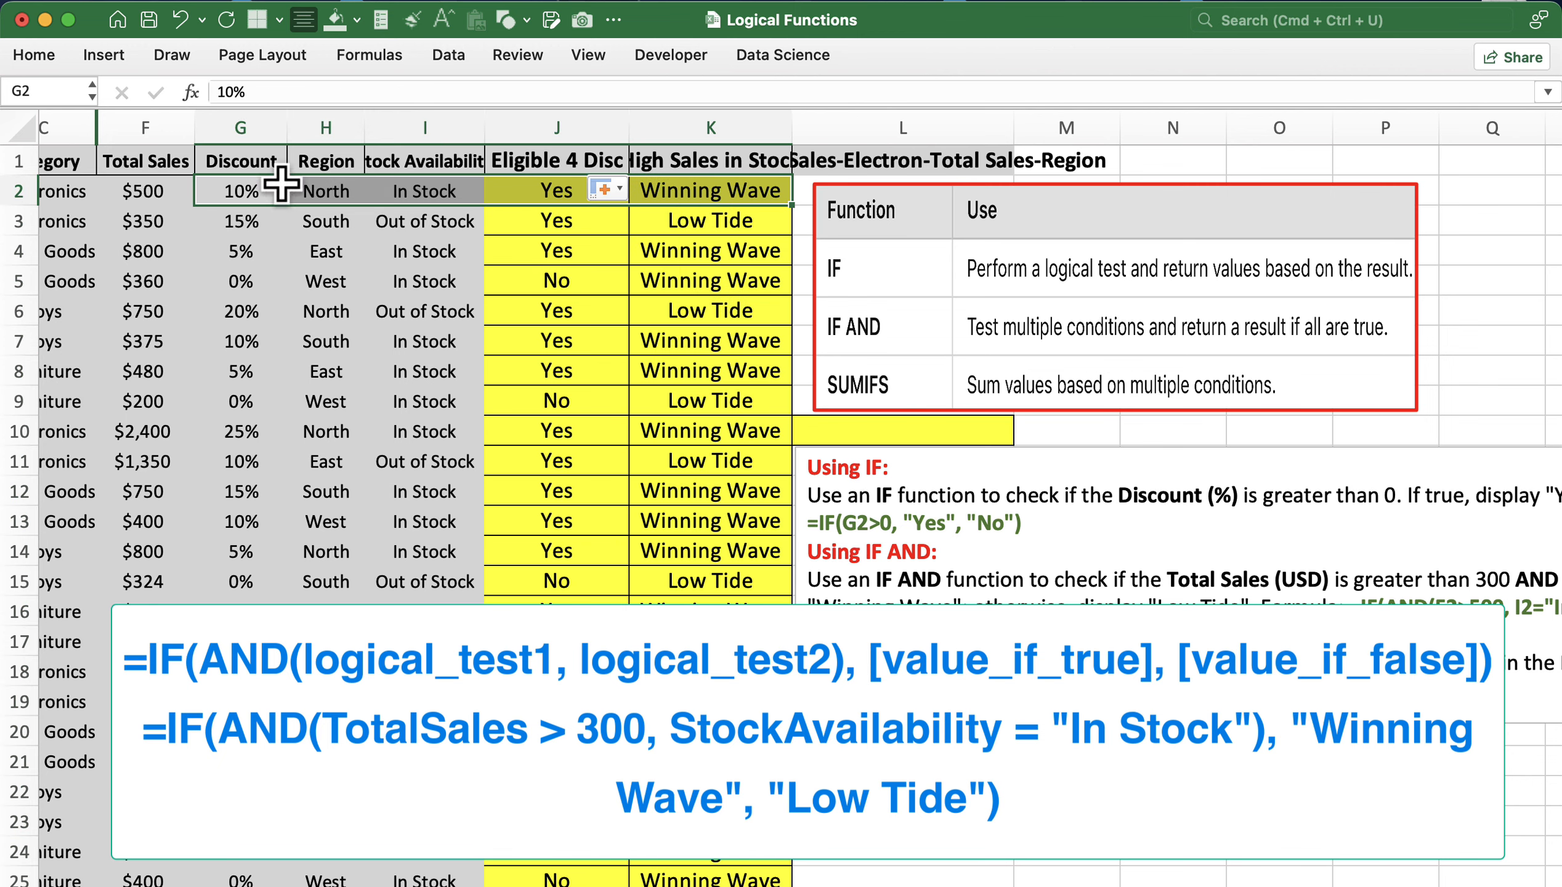
pyautogui.moveTo(154, 200); pyautogui.dragTo(447, 196)
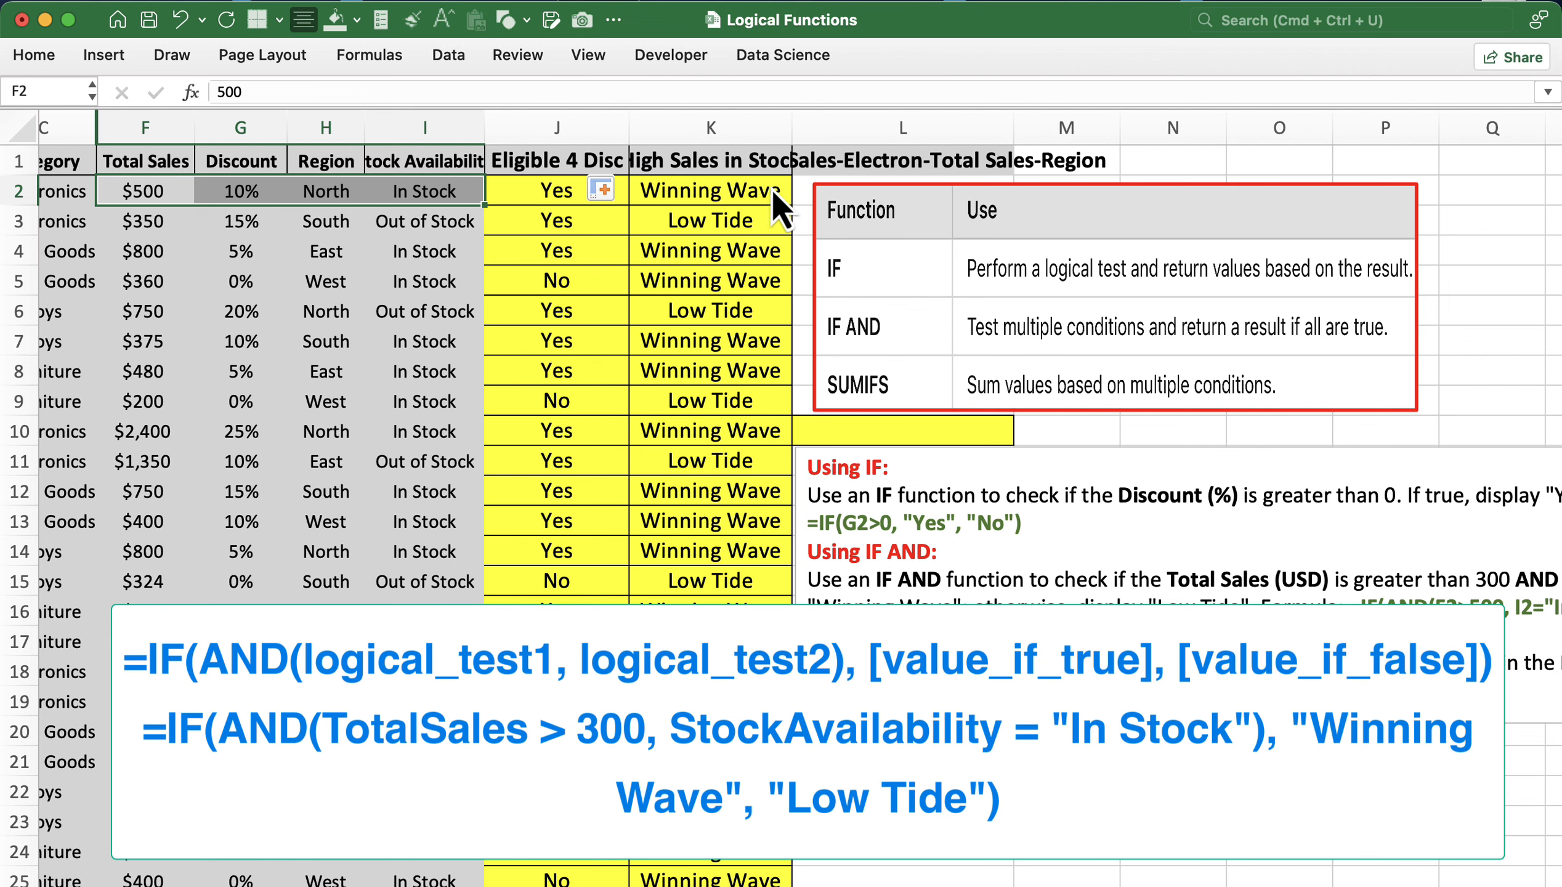
pyautogui.moveTo(142, 221); pyautogui.dragTo(691, 216)
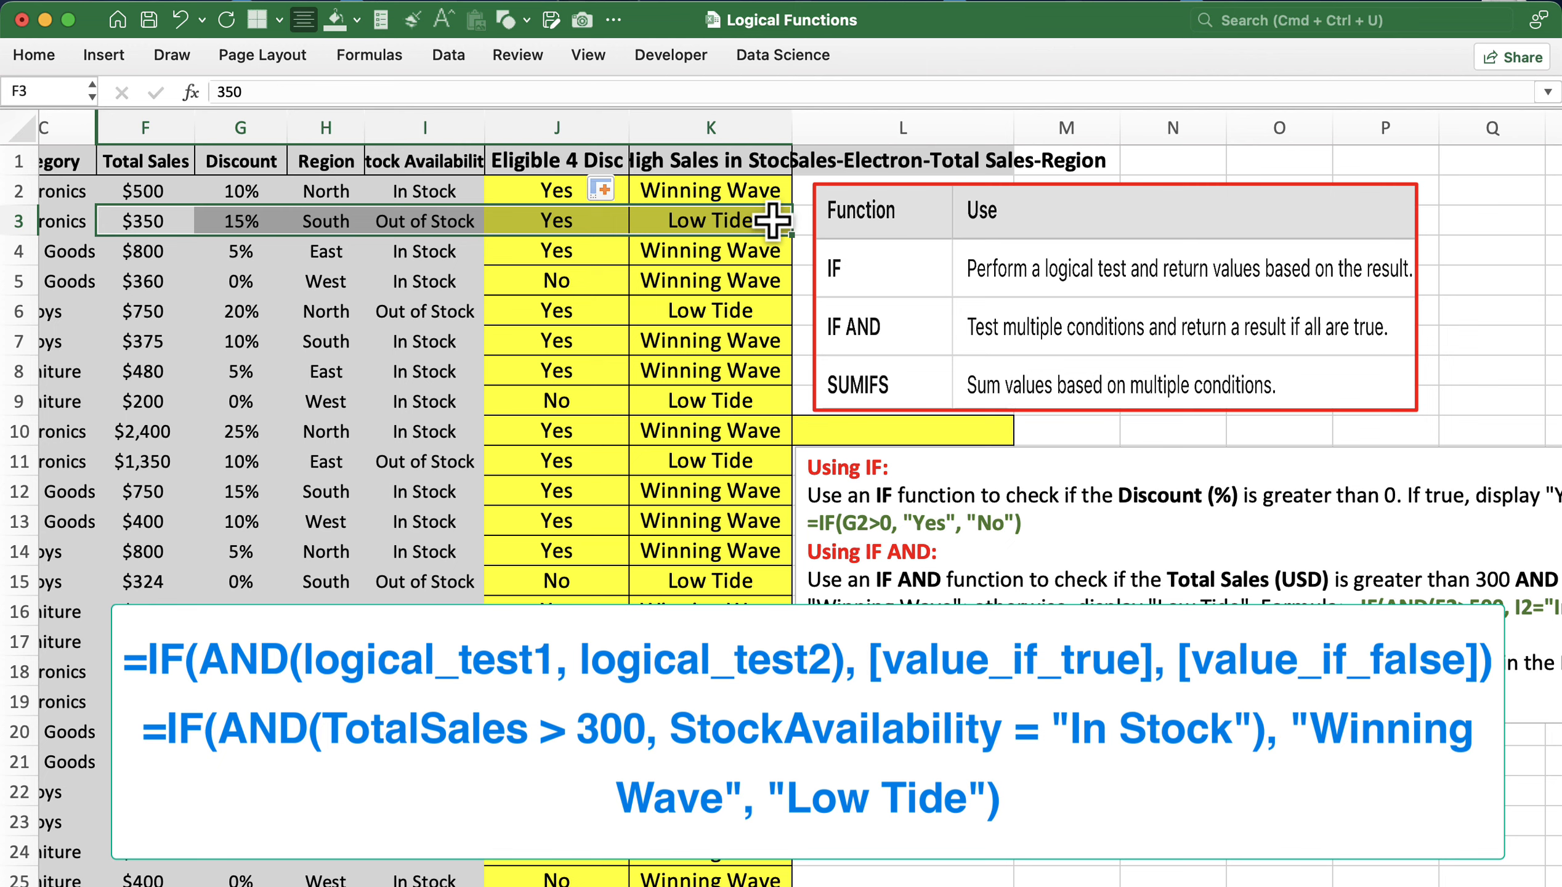
pyautogui.moveTo(153, 255); pyautogui.dragTo(744, 282)
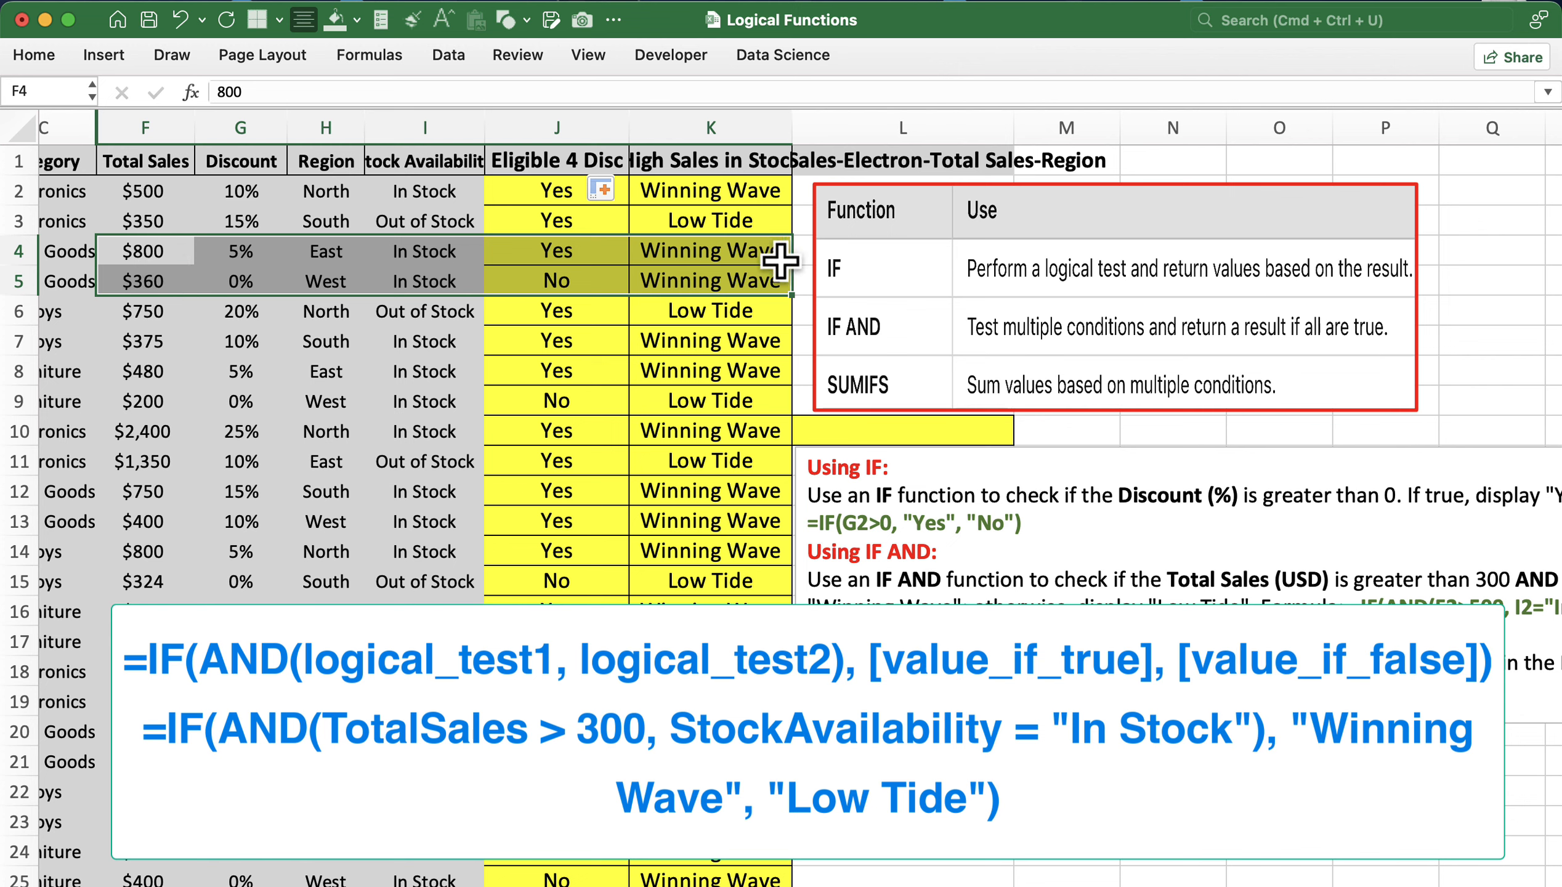
pyautogui.moveTo(186, 316); pyautogui.dragTo(706, 338)
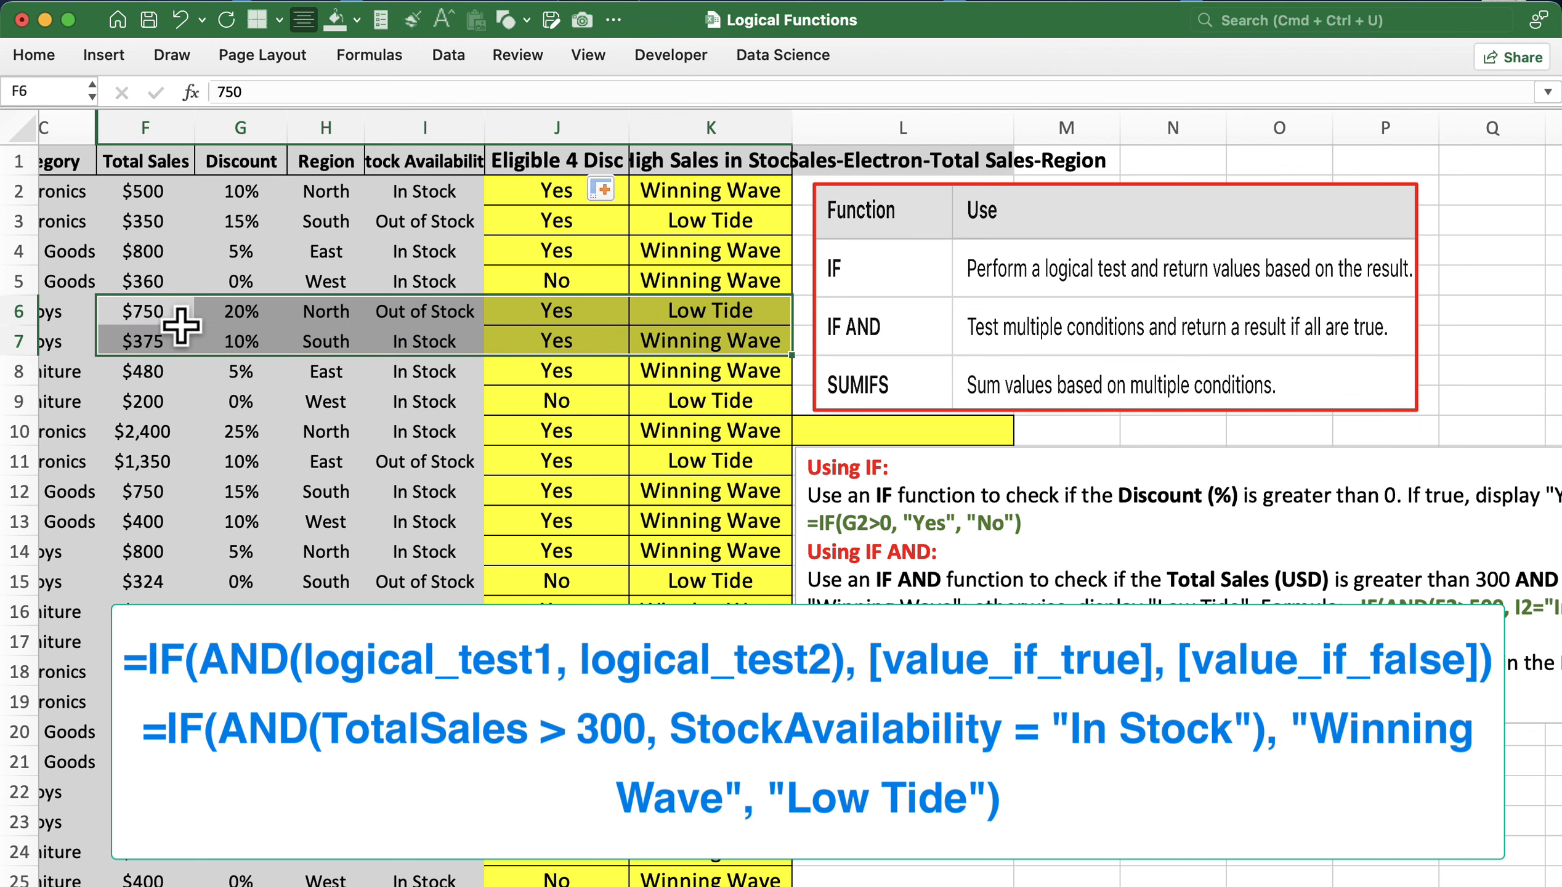
pyautogui.moveTo(181, 314); pyautogui.dragTo(706, 310)
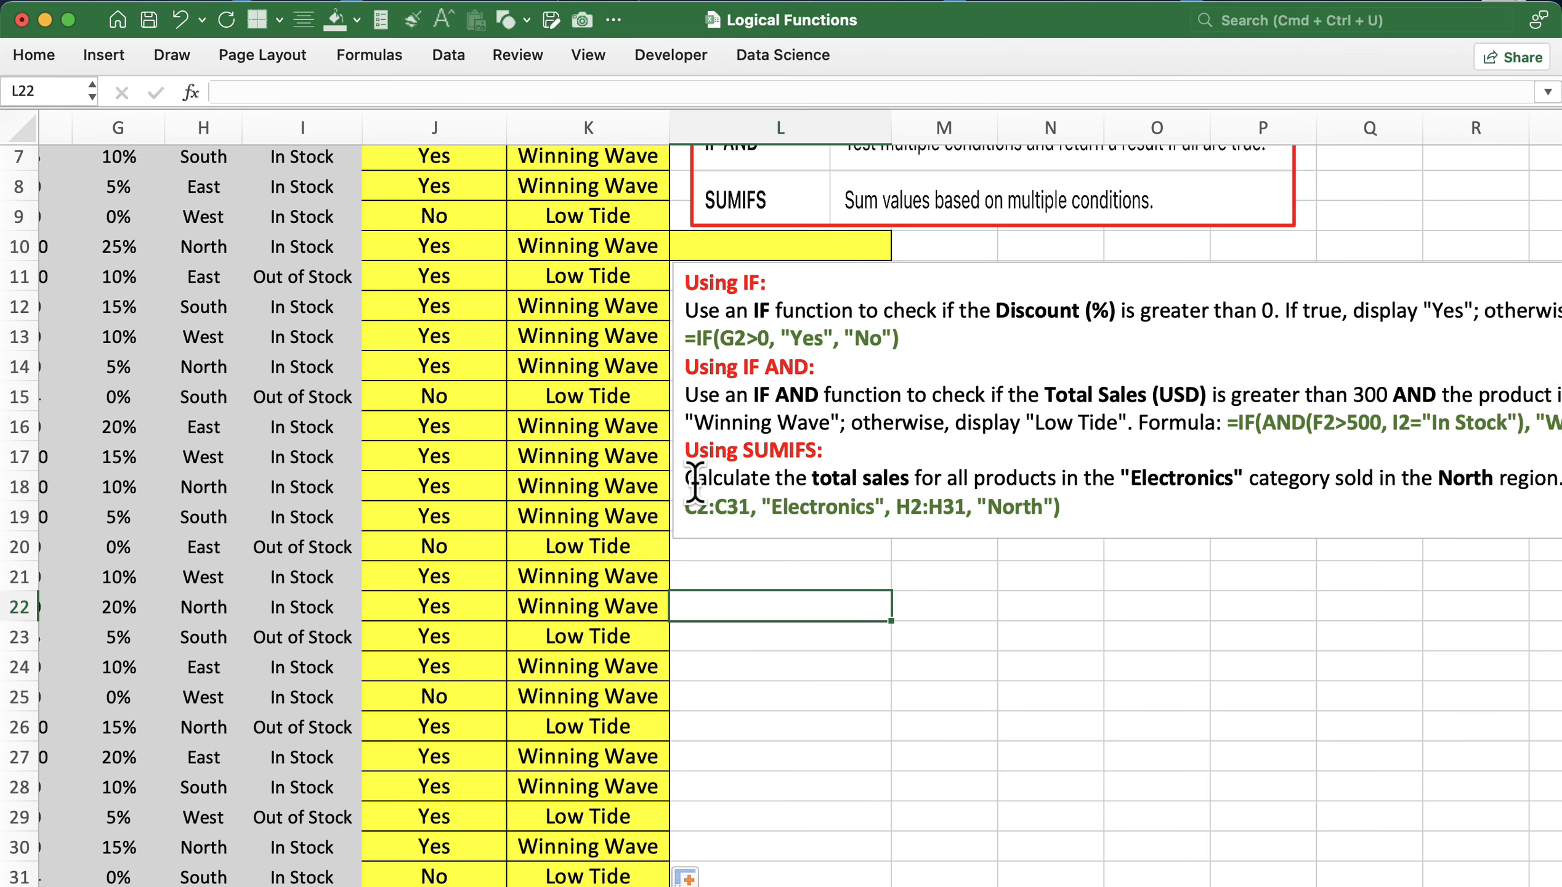
# - Highlight the Total Sales, Category and Region columns as SUMIFS ranges, then select L10 for the total
pyautogui.hscroll(3, 898, 476)
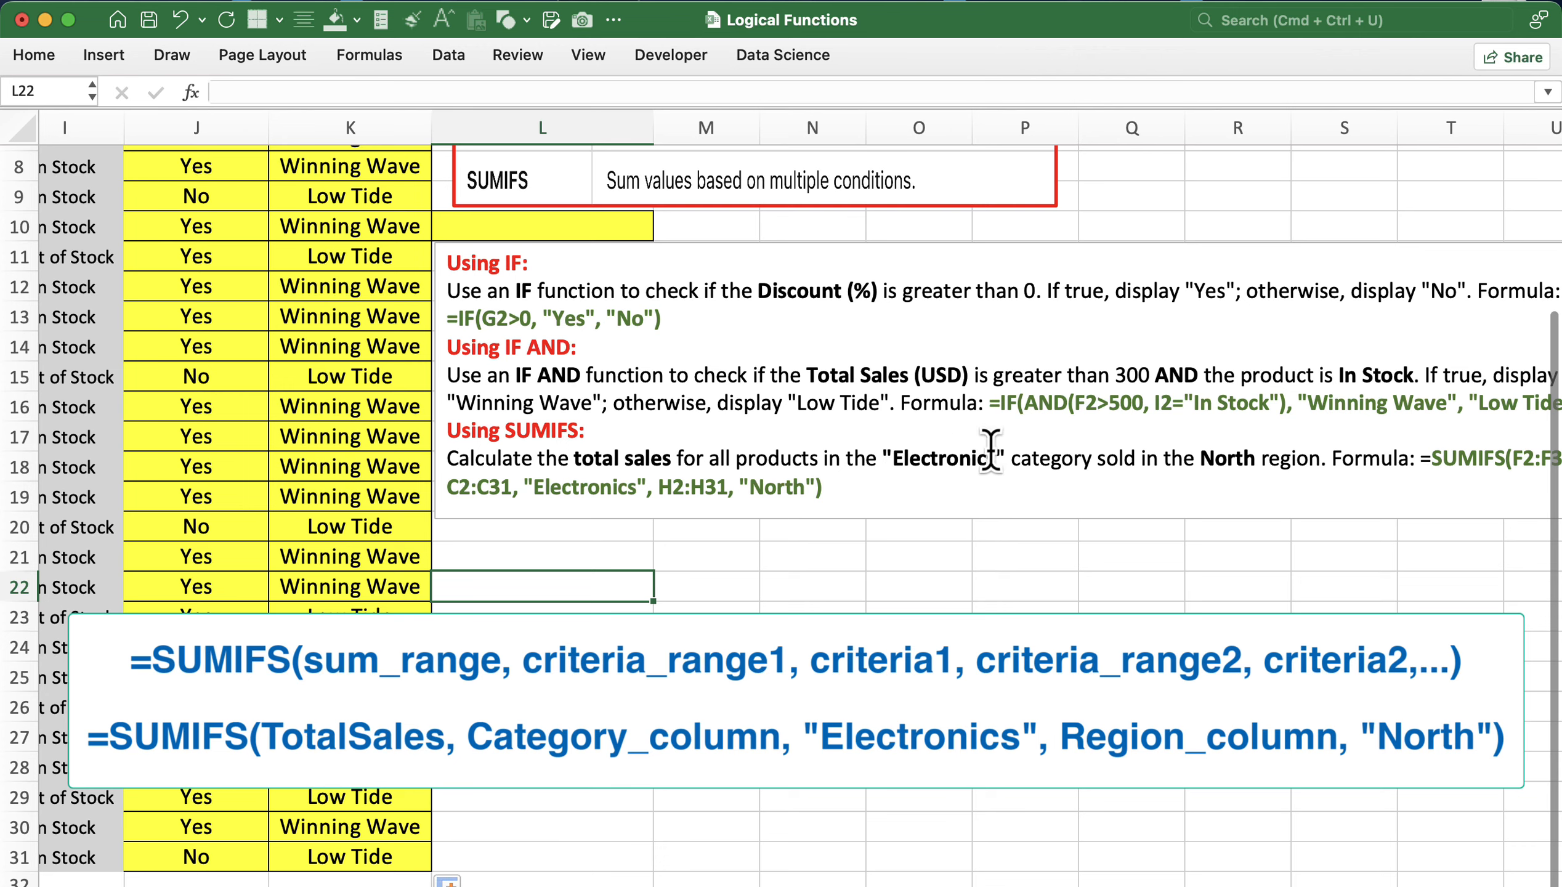
pyautogui.hscroll(2, 1102, 445)
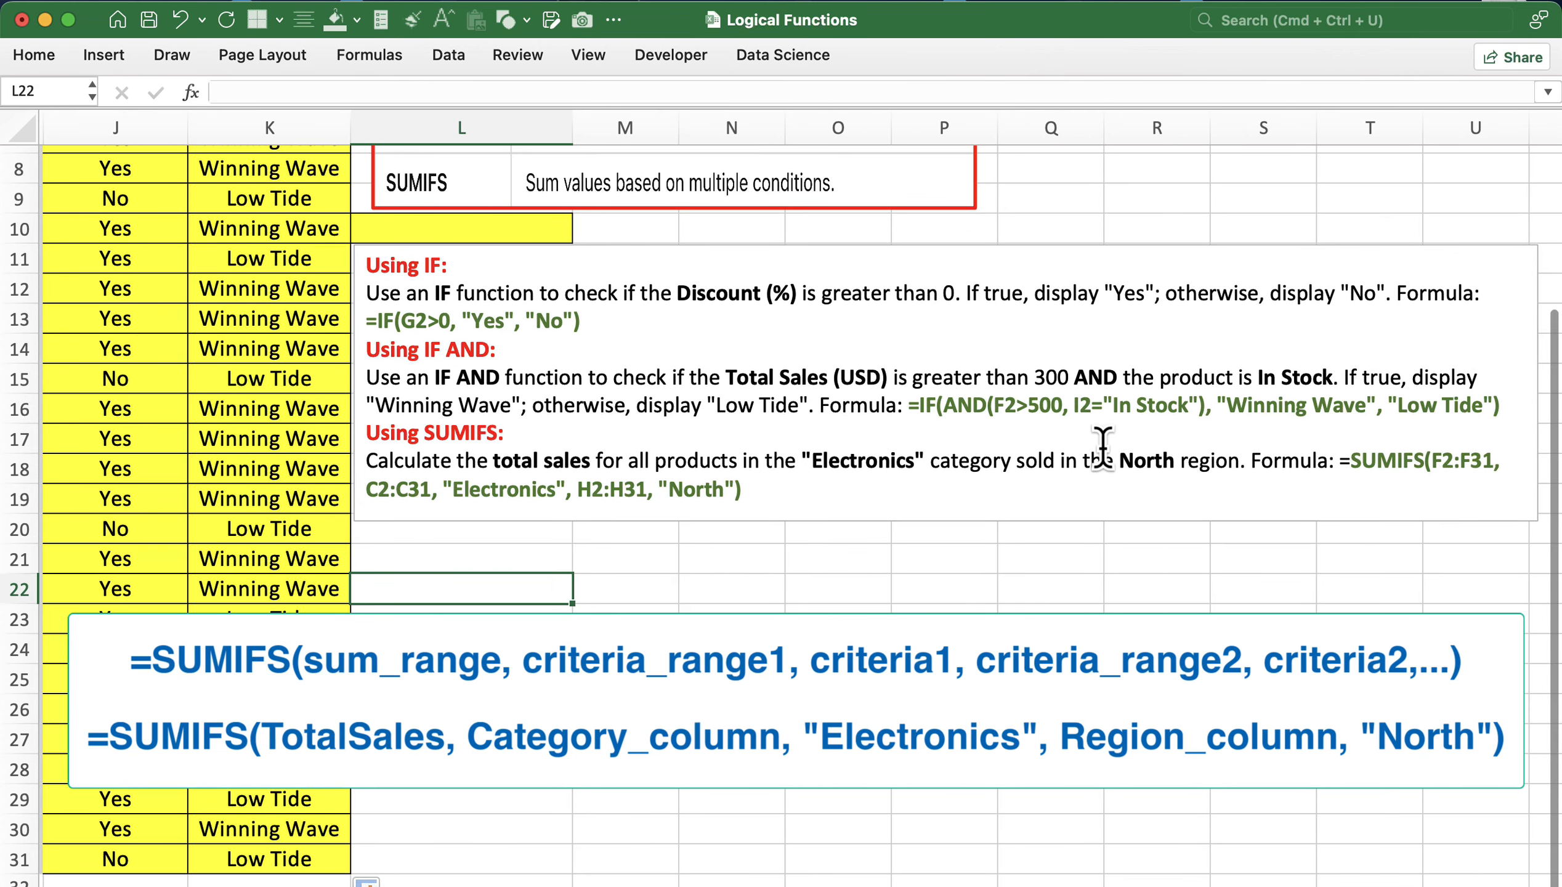
pyautogui.hscroll(-5, 1016, 406)
pyautogui.scroll(-2, 1017, 406)
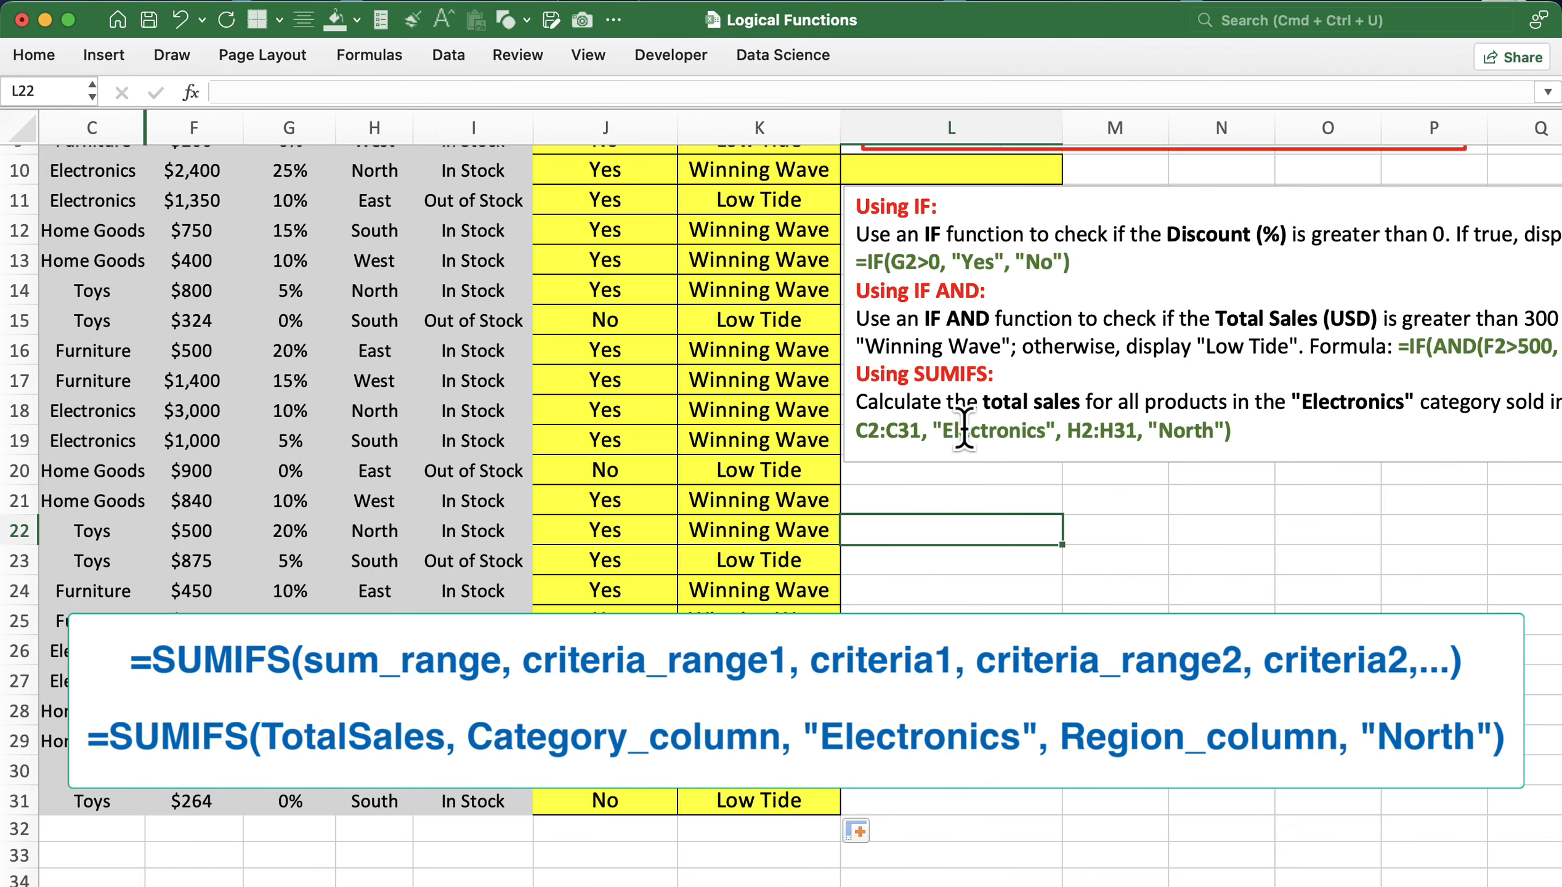
pyautogui.scroll(5, 964, 428)
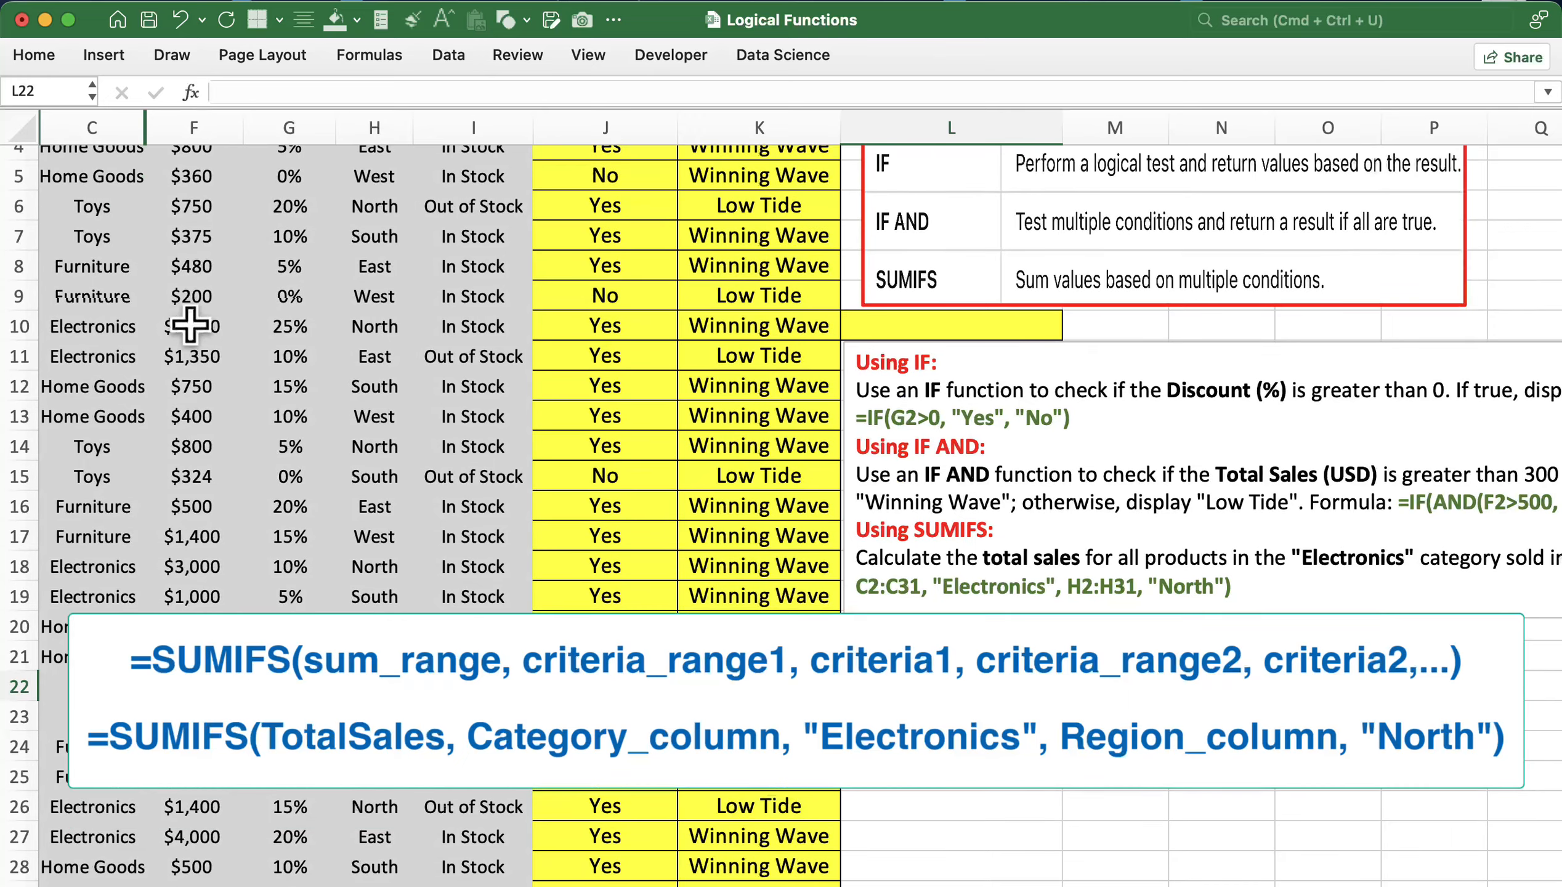
pyautogui.scroll(3, 216, 368)
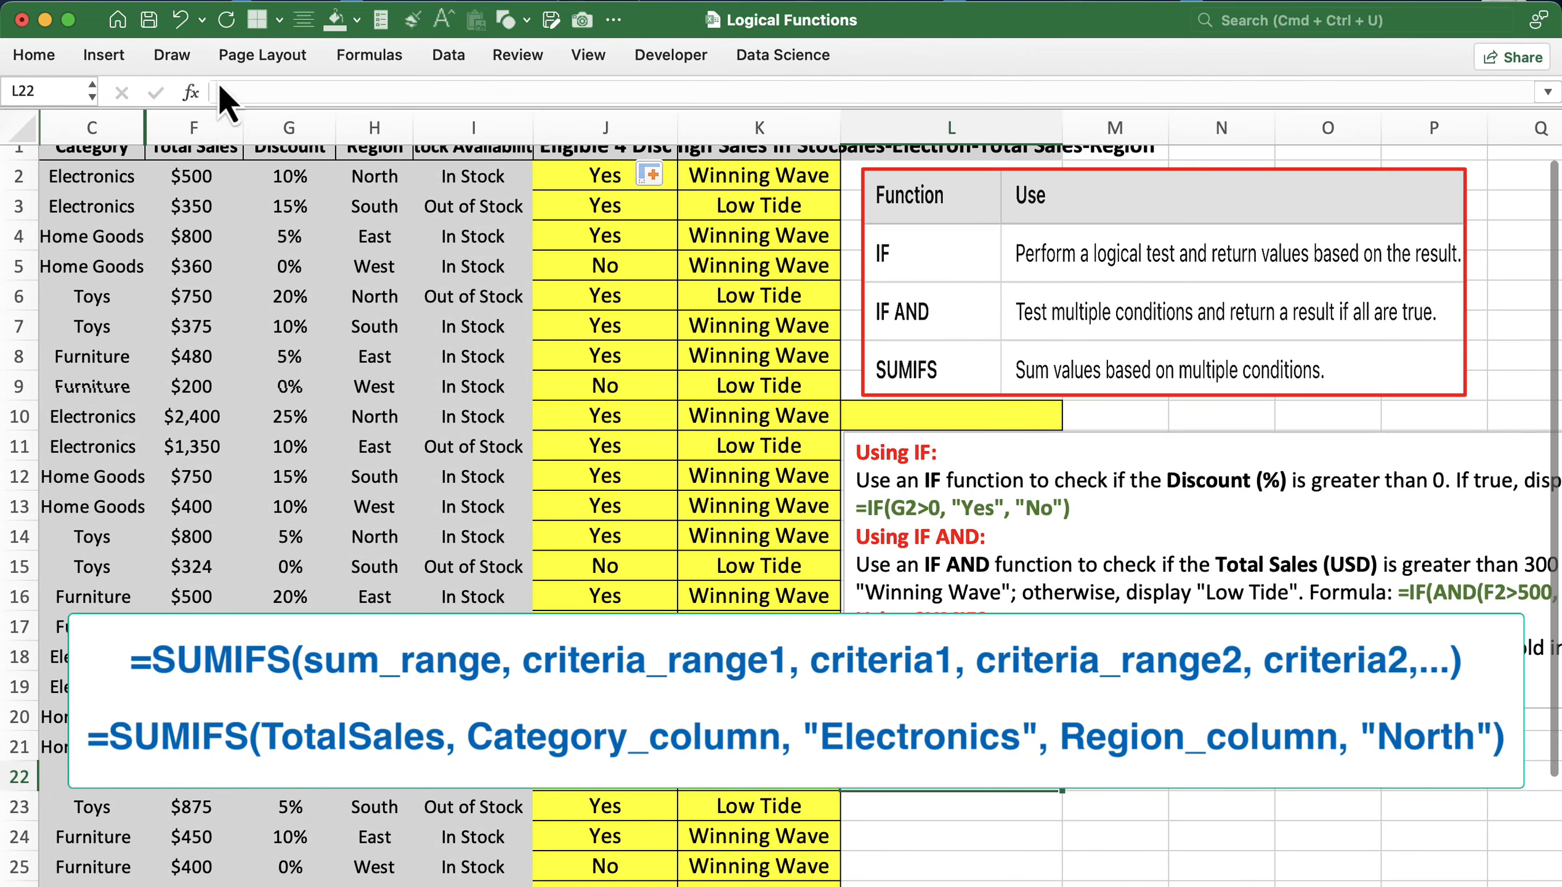
pyautogui.click(190, 121)
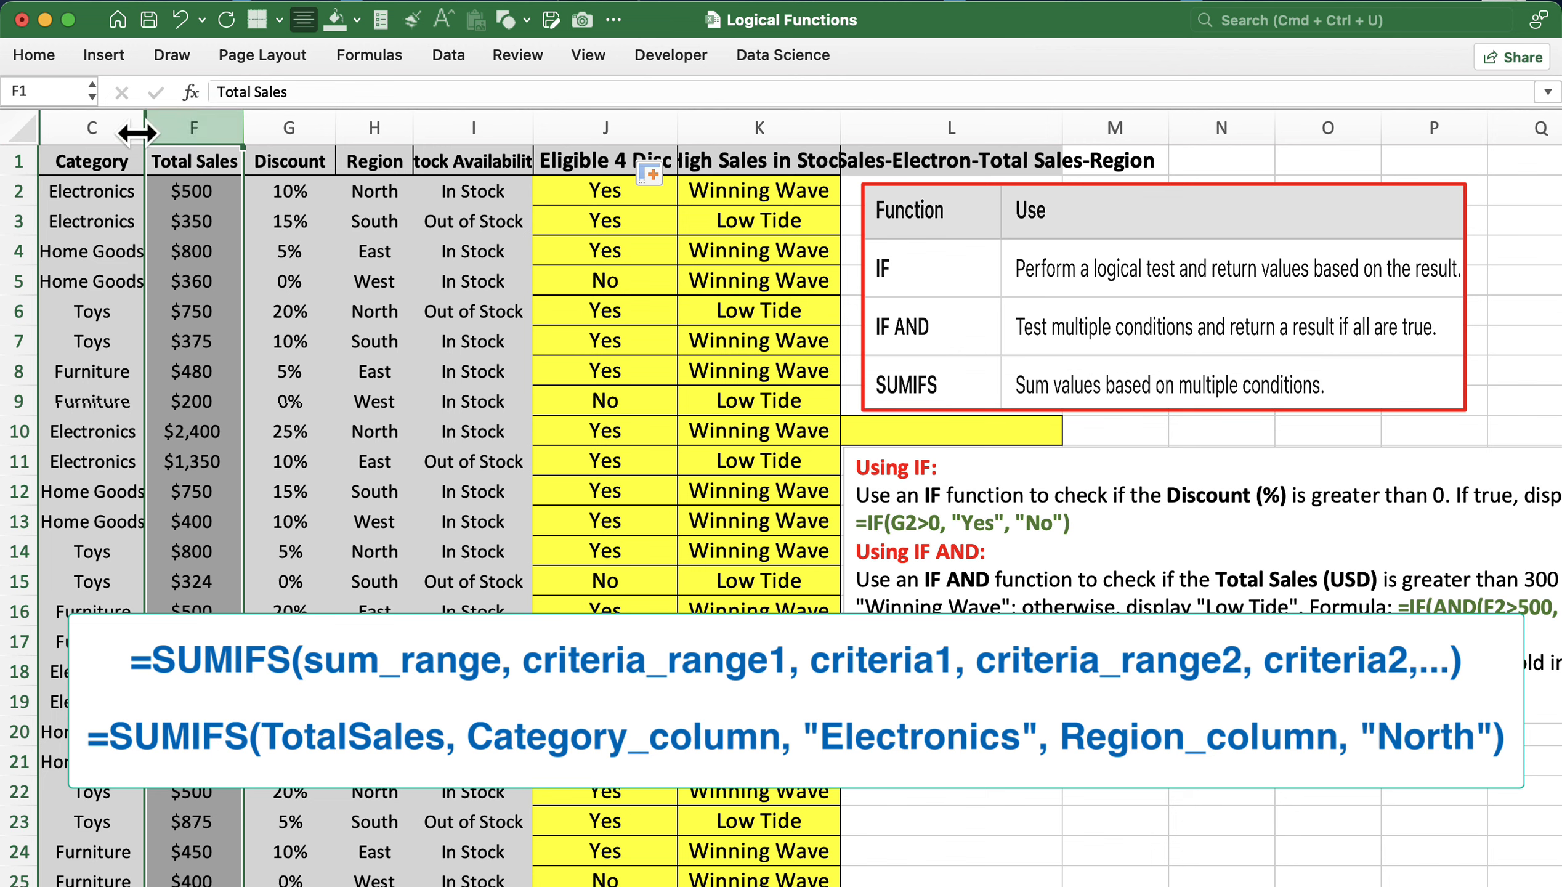
pyautogui.keyDown('super'); pyautogui.click(93, 124); pyautogui.keyUp('super')
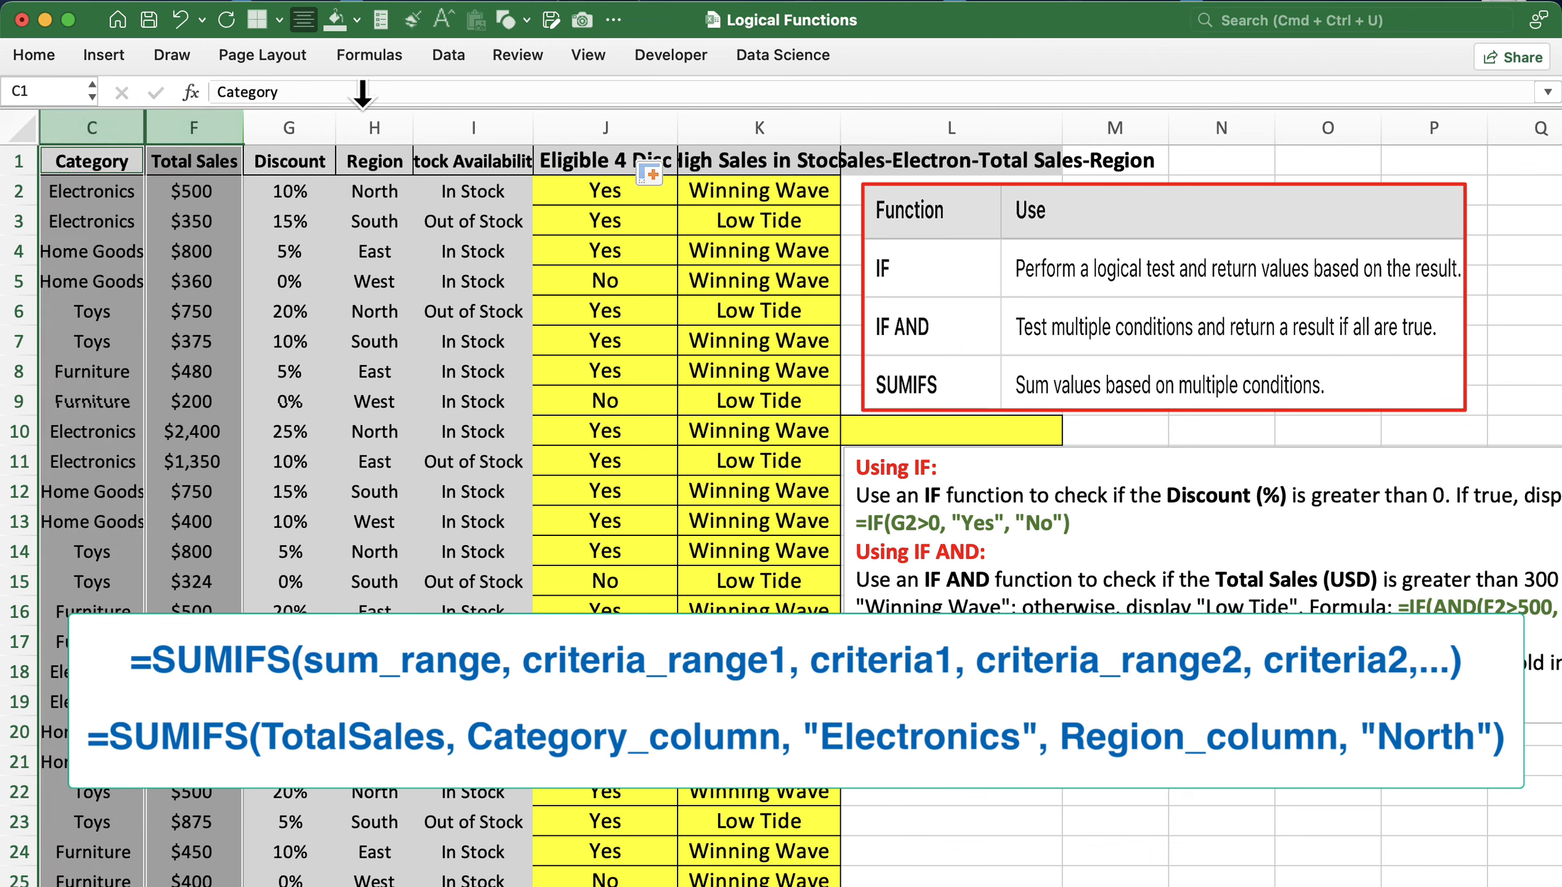
pyautogui.keyDown('super'); pyautogui.click(374, 124); pyautogui.keyUp('super')
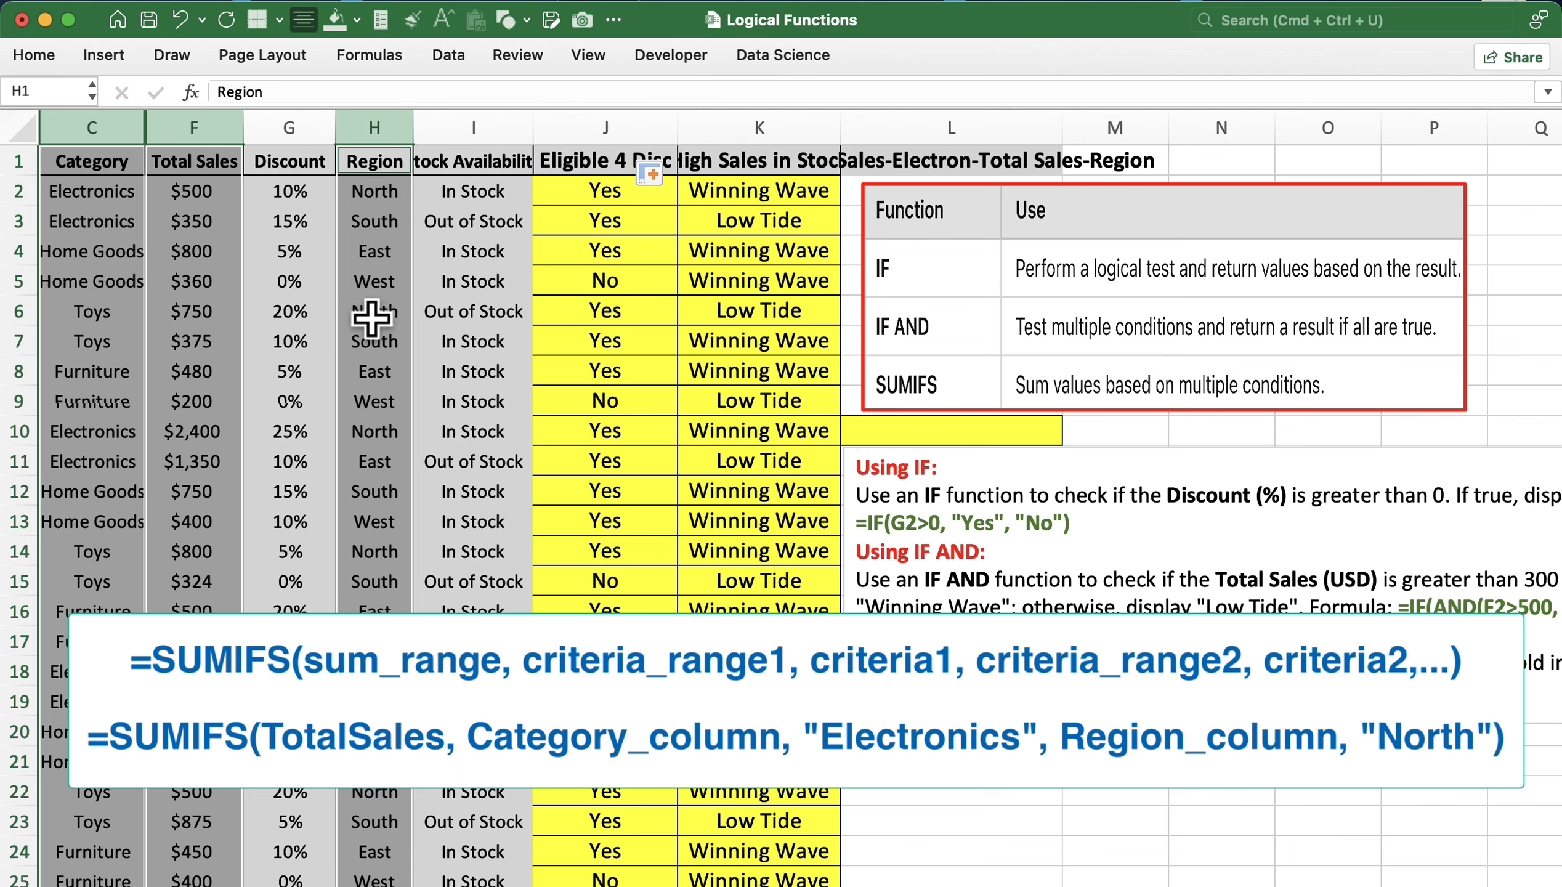
pyautogui.click(928, 429)
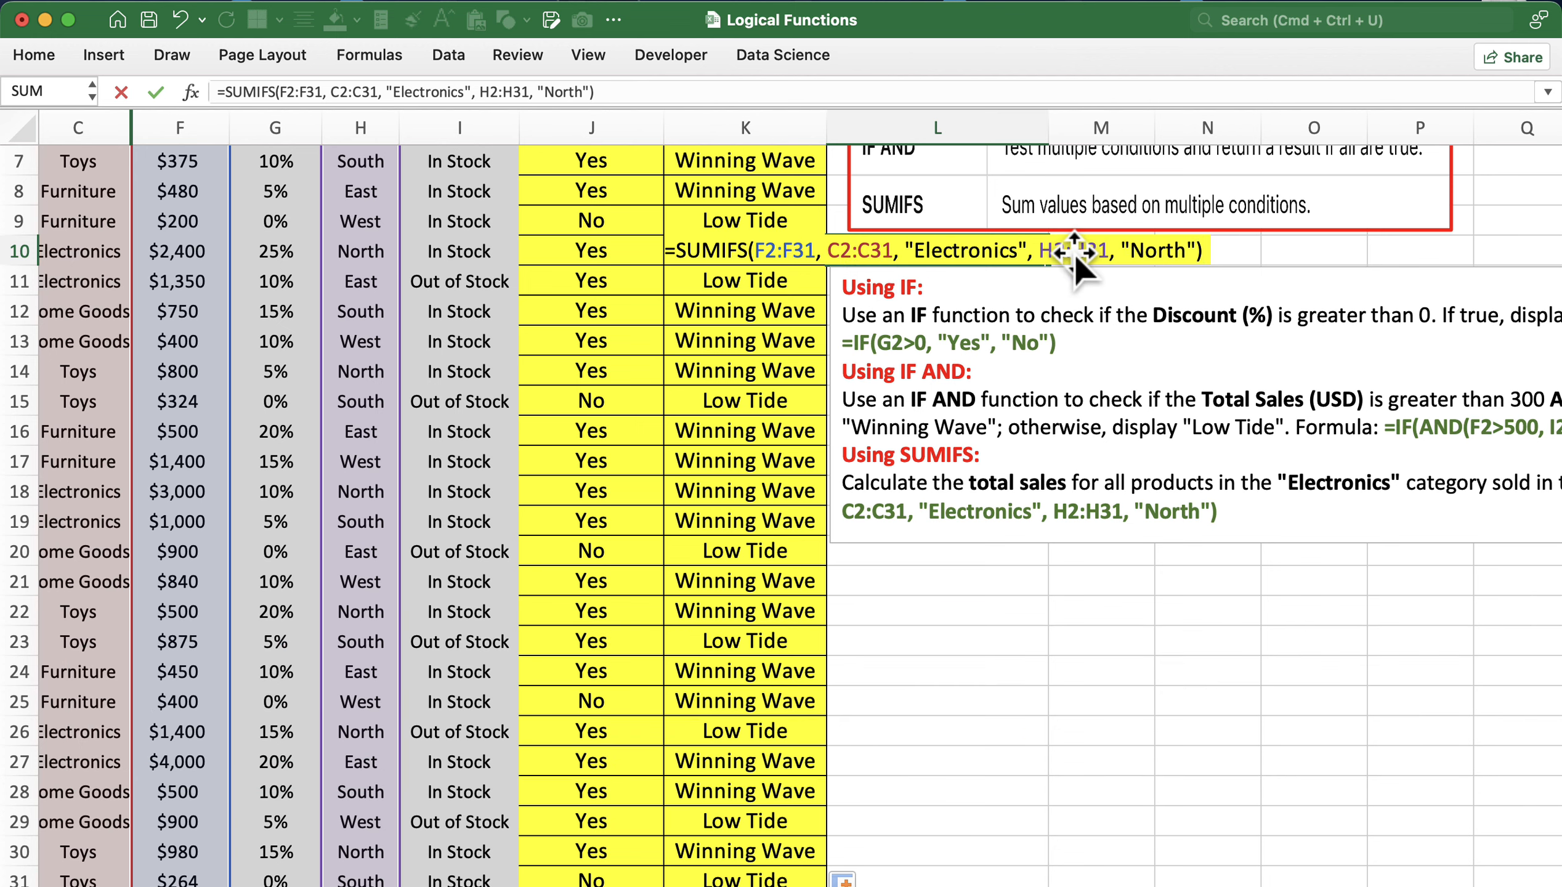
# - Commit the SUMIFS formula so L10 shows 7300, then review the Total Sales and Category ranges
pyautogui.press('Return')
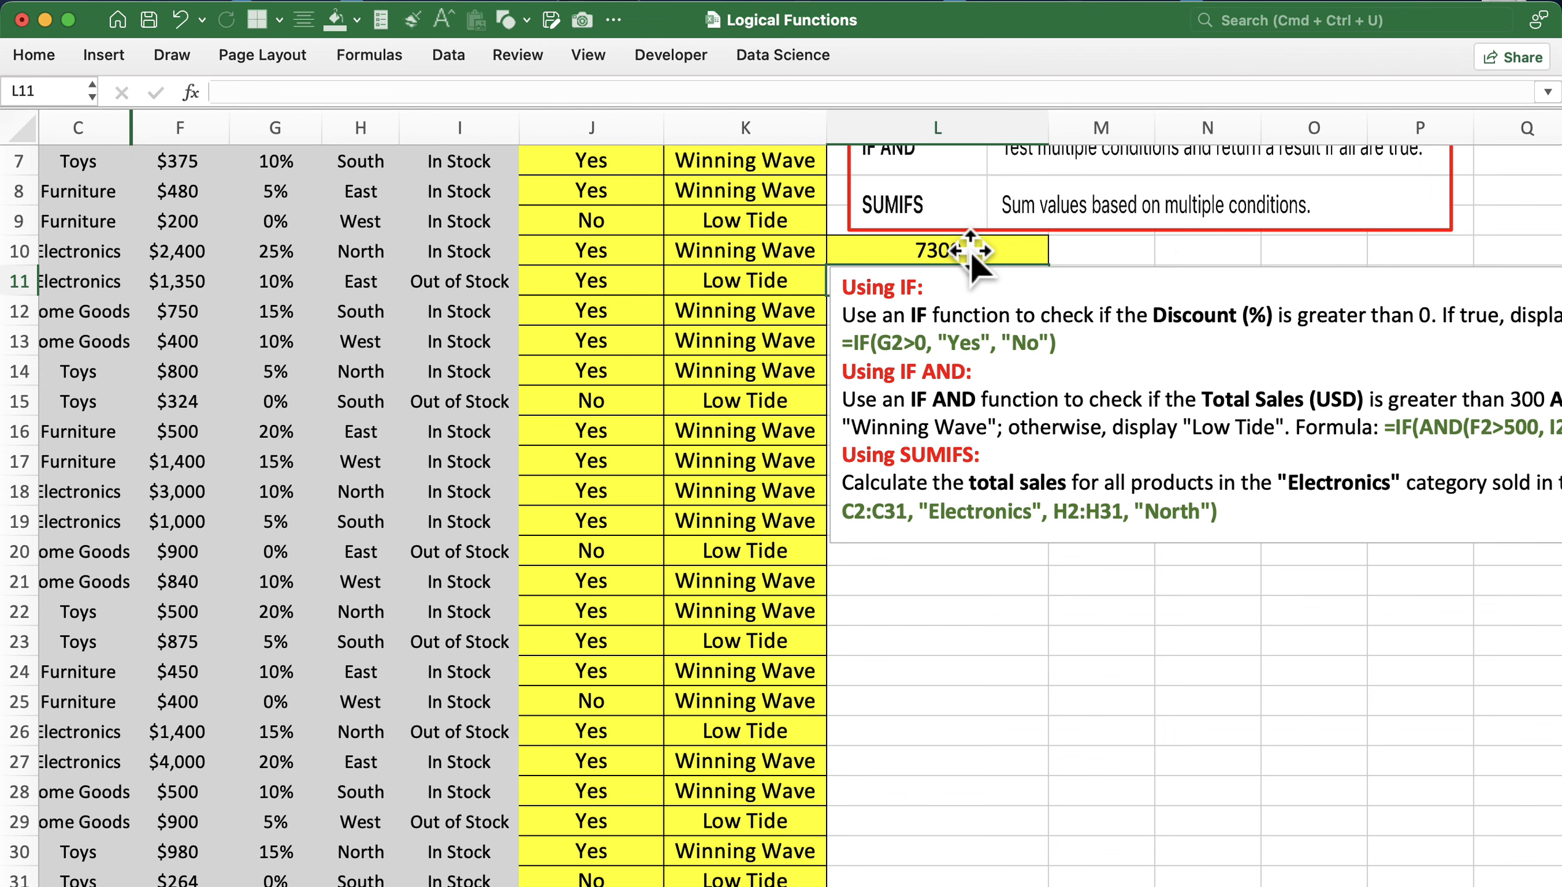
pyautogui.click(970, 251)
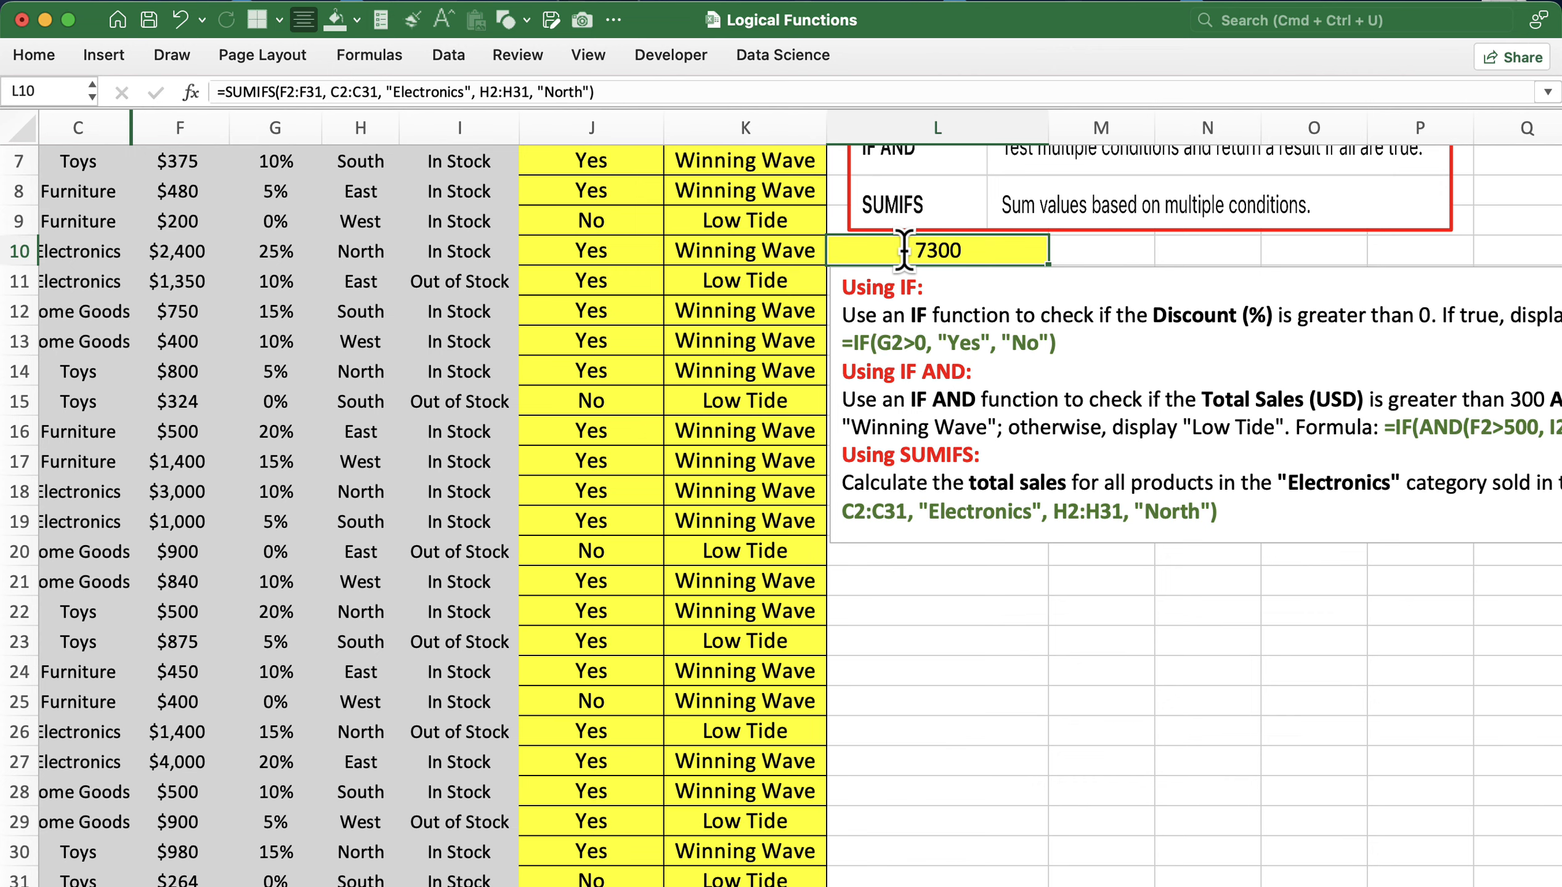
pyautogui.click(195, 125)
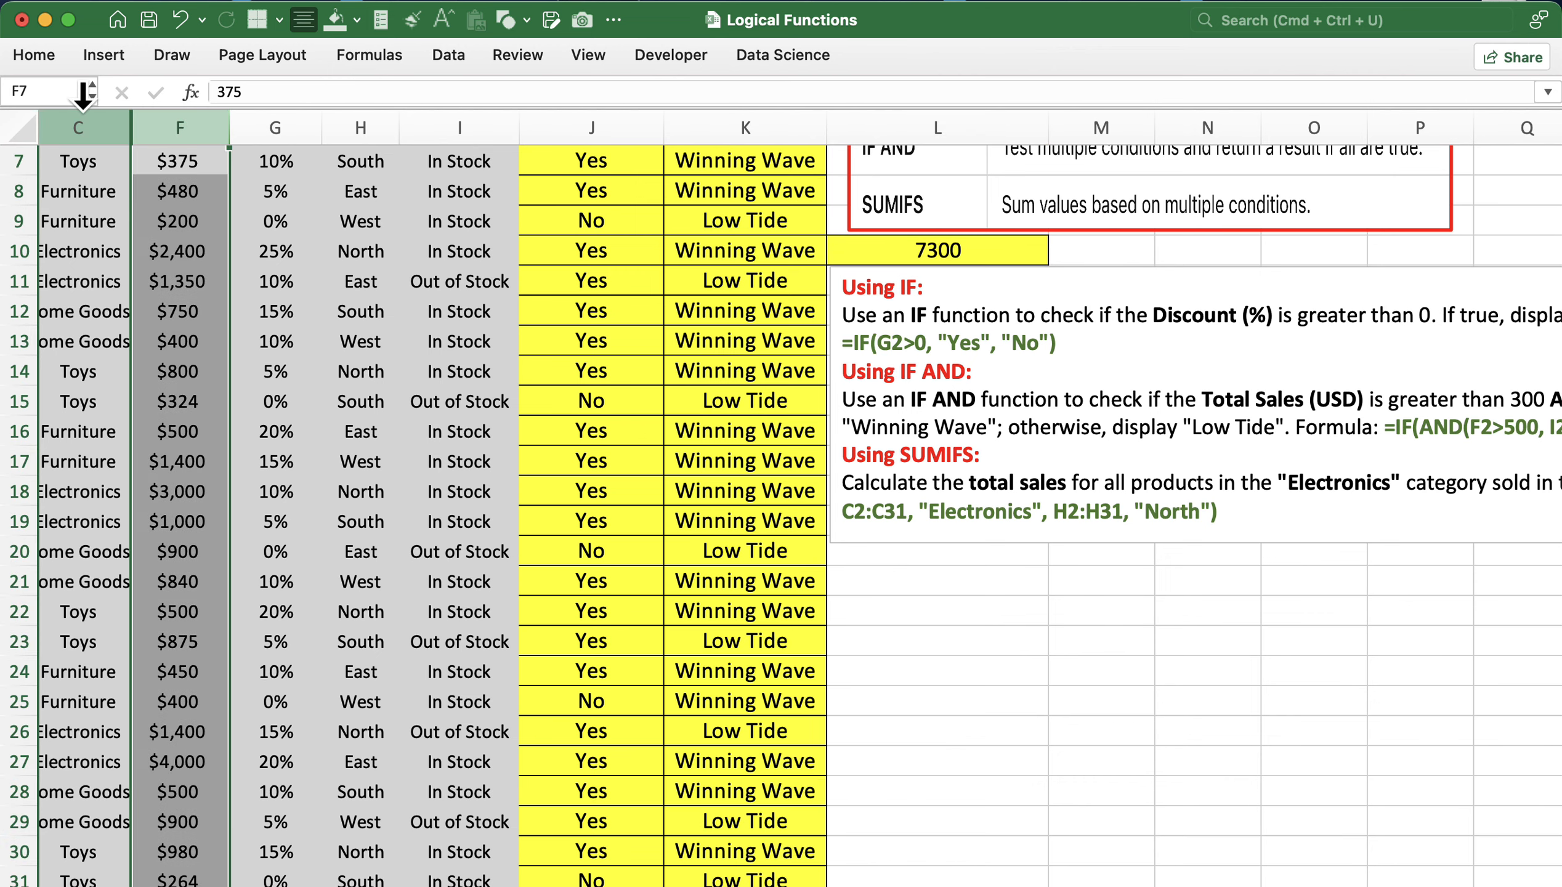
pyautogui.keyDown('super'); pyautogui.click(78, 127); pyautogui.keyUp('super')
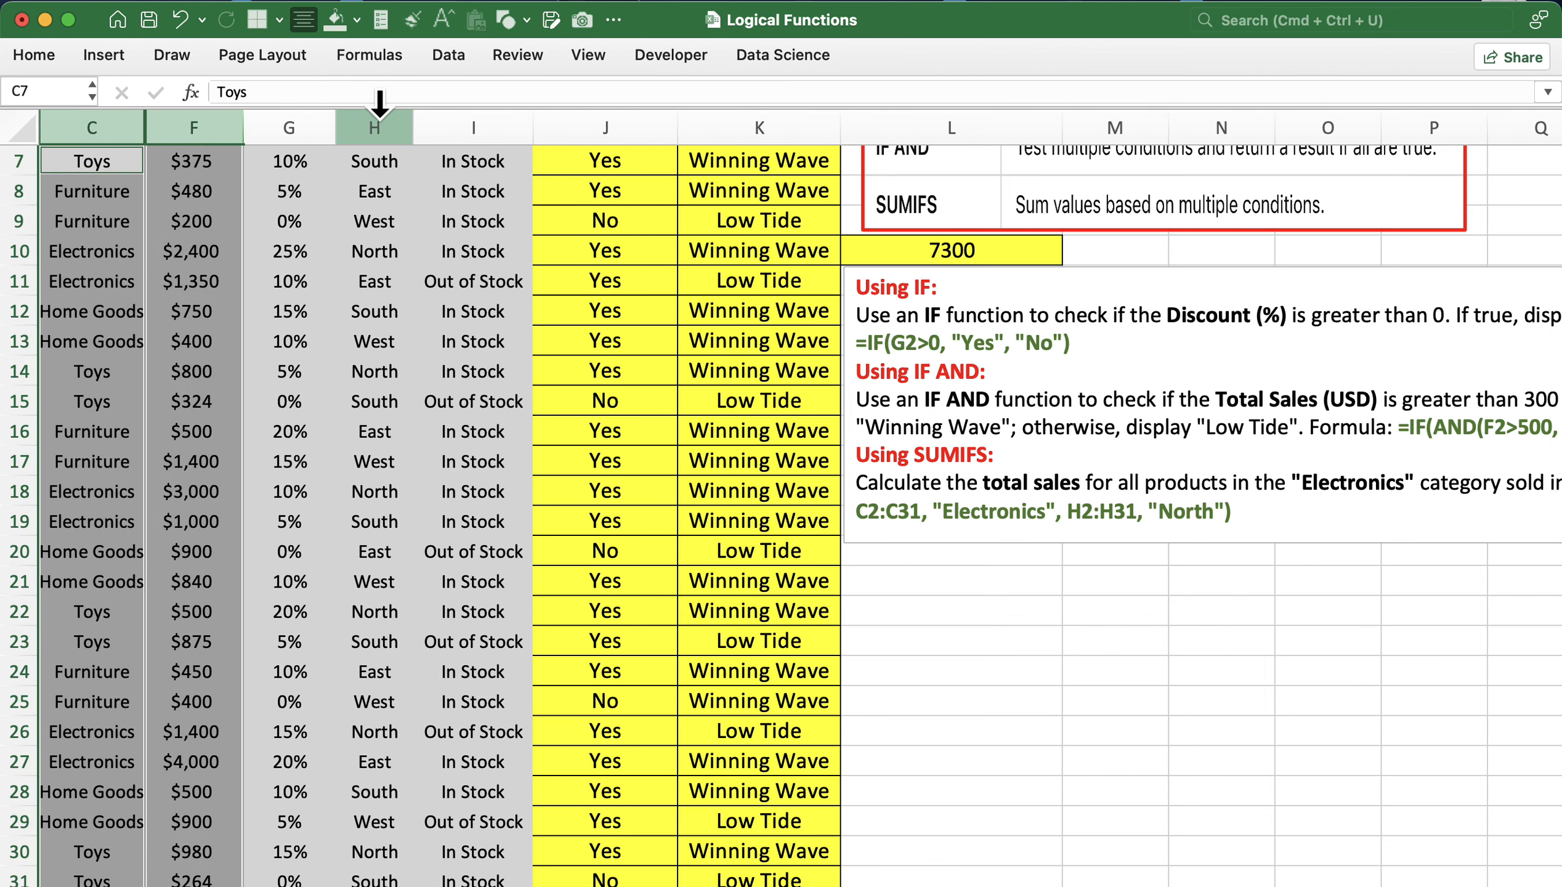